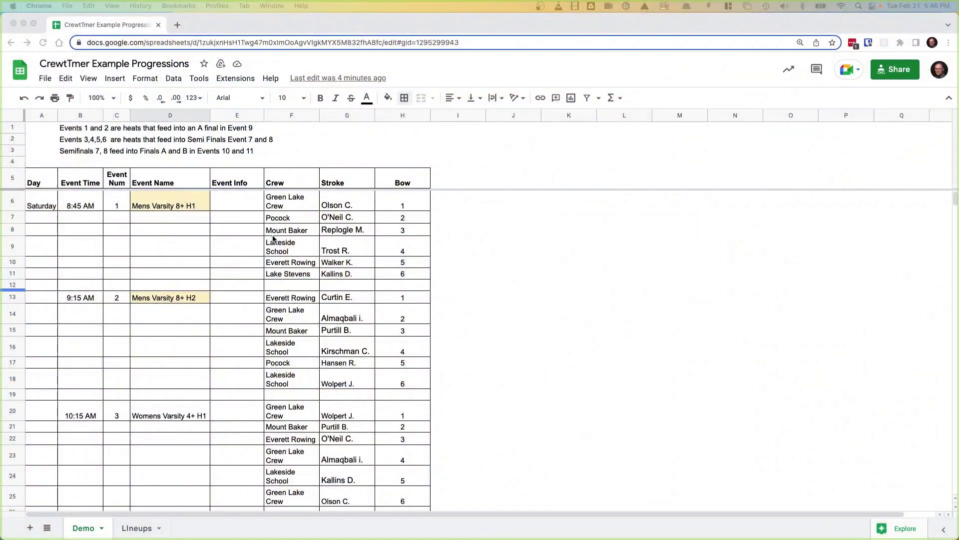
Step: Search the add-on marketplace for CrewTimer and confirm it is already installed
{"action": "left_click", "coordinate": [232, 80]}
{"action": "mouse_move", "coordinate": [239, 100]}
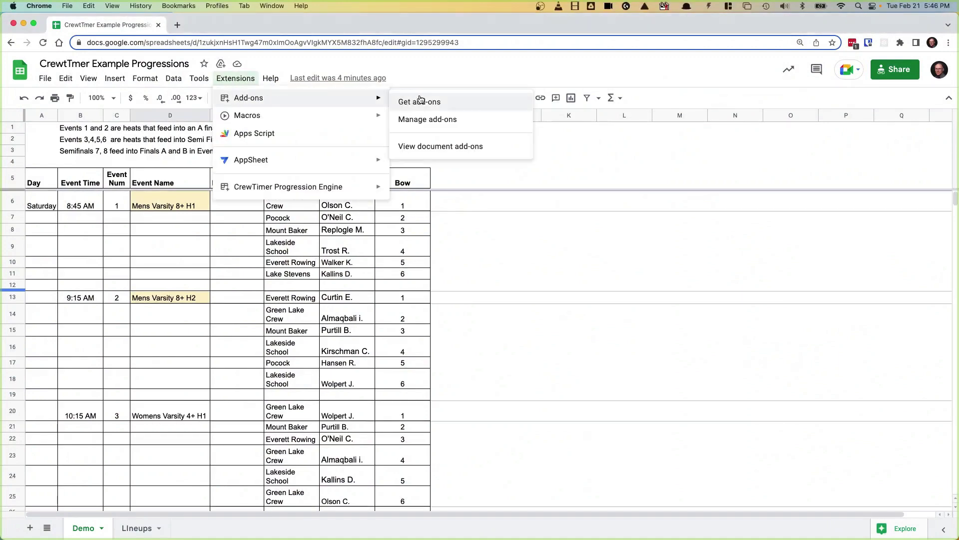
{"action": "left_click", "coordinate": [427, 100]}
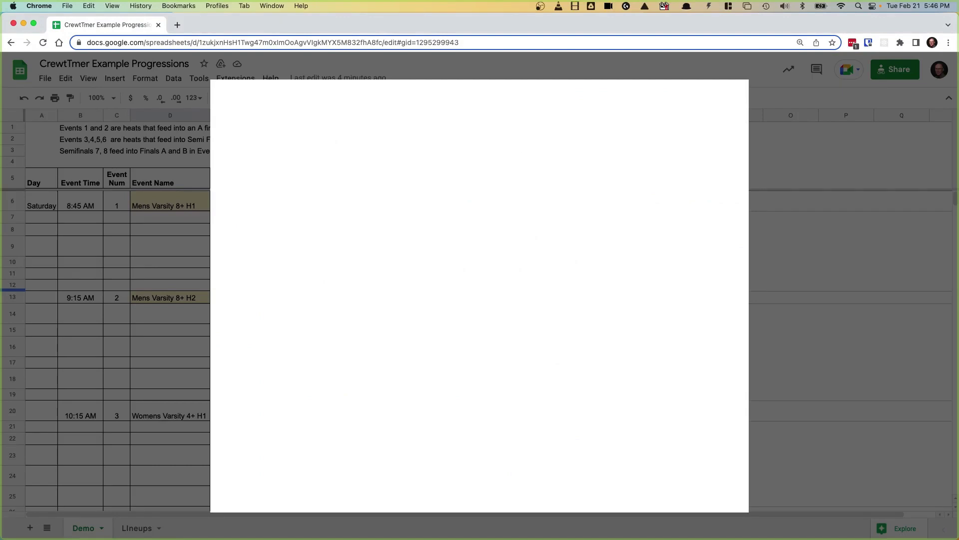
{"action": "left_click", "coordinate": [522, 97]}
{"action": "type", "text": "CrewTimer"}
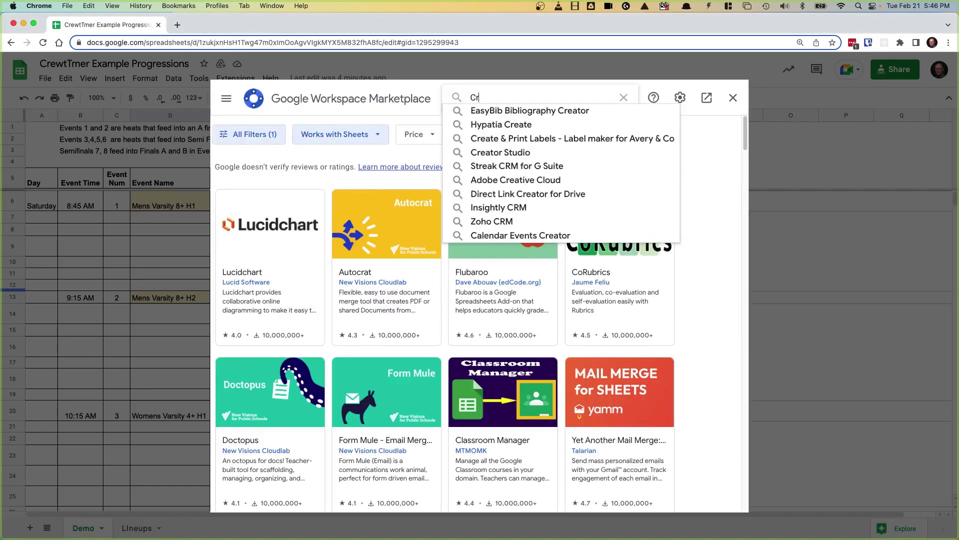
{"action": "key", "text": "Return"}
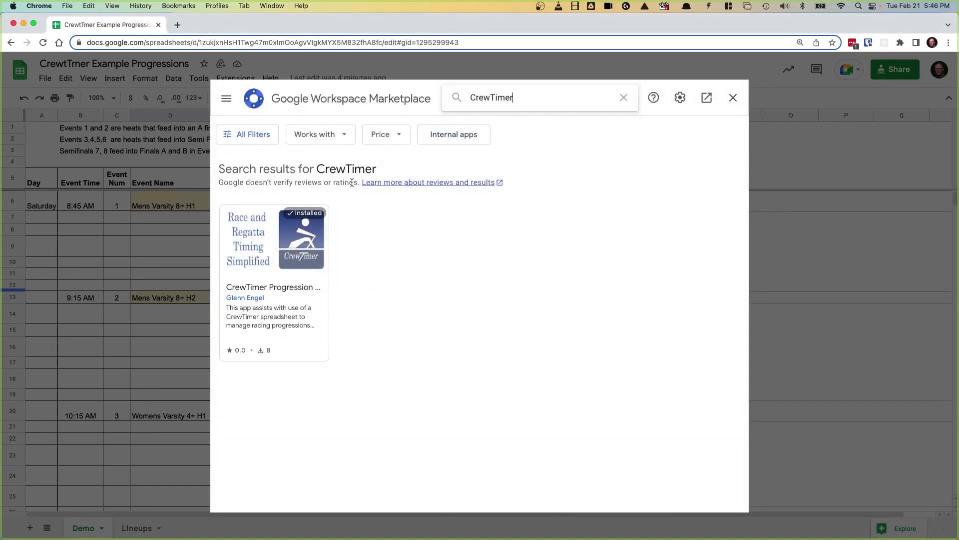
{"action": "left_click", "coordinate": [245, 237]}
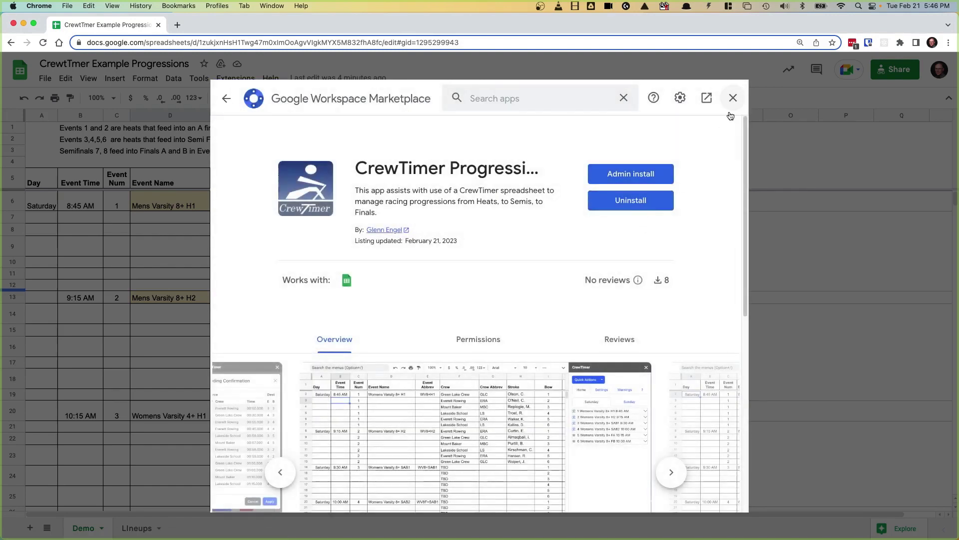
{"action": "left_click", "coordinate": [732, 98]}
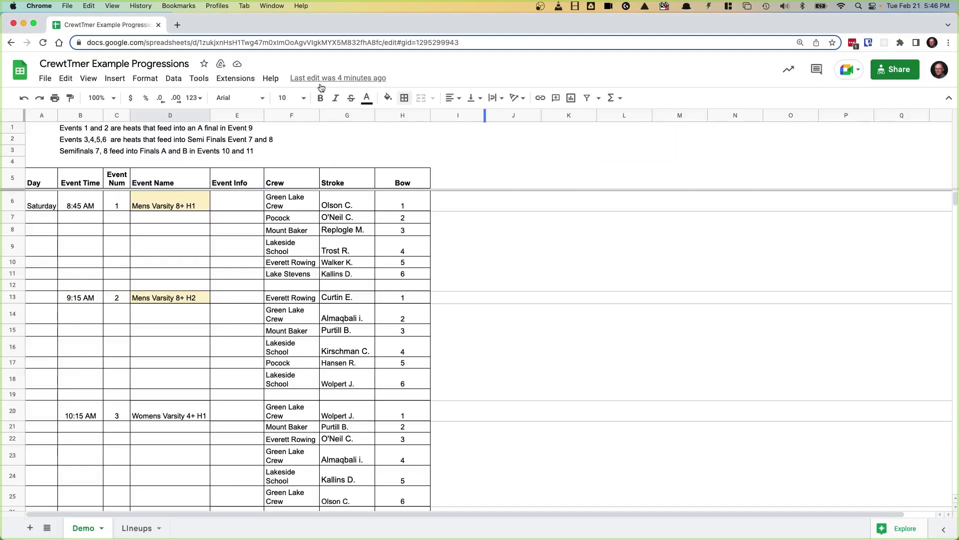
Step: Launch the CrewTimer Progression Engine sidebar from the Extensions menu
{"action": "left_click", "coordinate": [235, 80]}
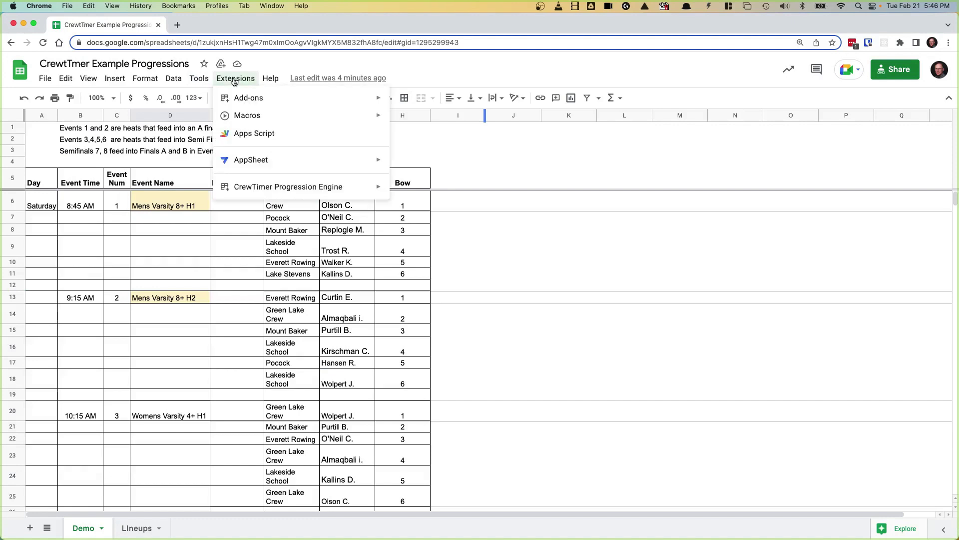
{"action": "mouse_move", "coordinate": [243, 189]}
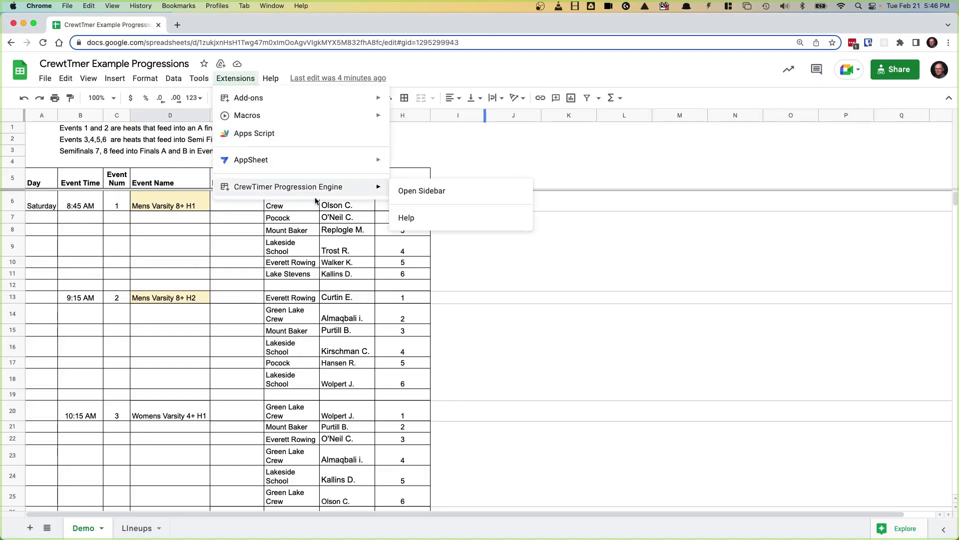
{"action": "left_click", "coordinate": [434, 196]}
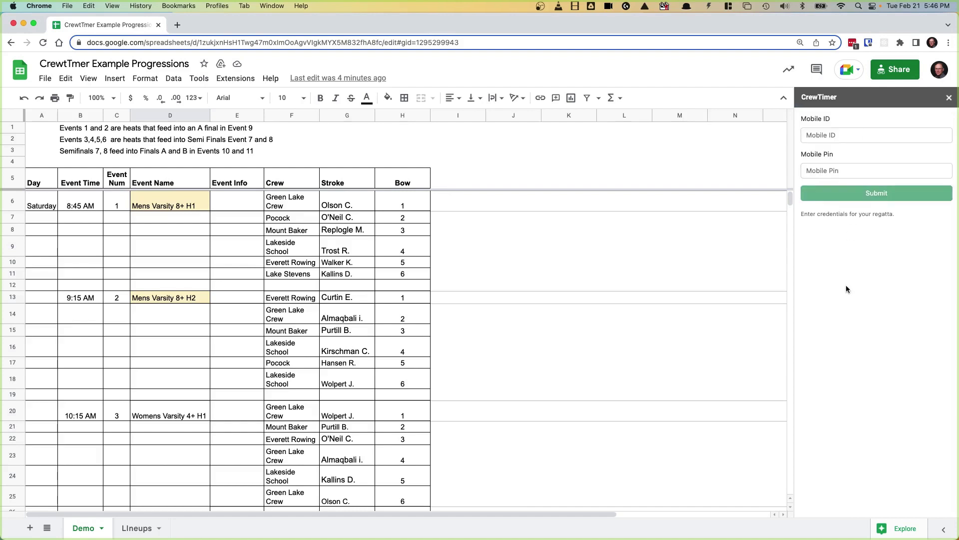
Step: Enter the regatta's Mobile ID and Mobile Pin in the CrewTimer sidebar and submit them
{"action": "left_click", "coordinate": [821, 137]}
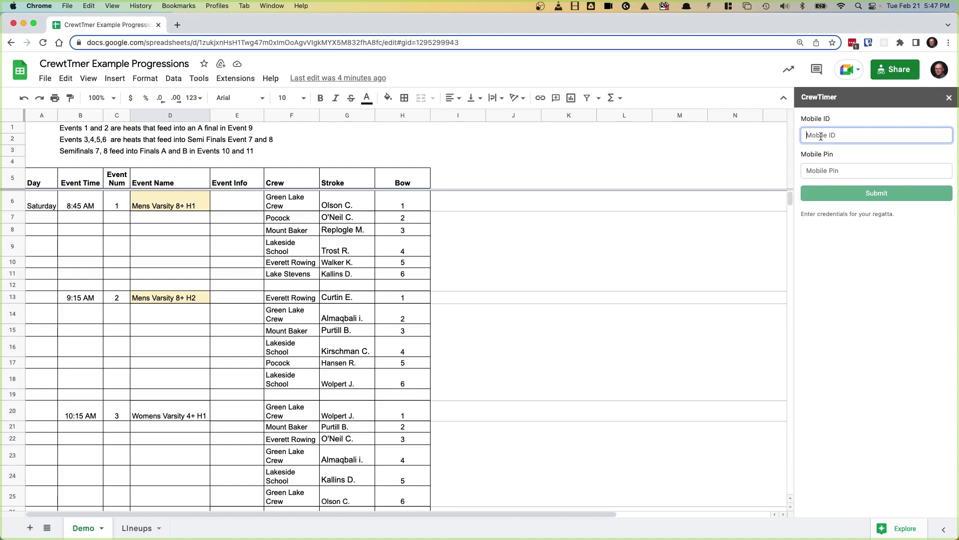
{"action": "type", "text": "r12335"}
{"action": "left_click", "coordinate": [818, 170]}
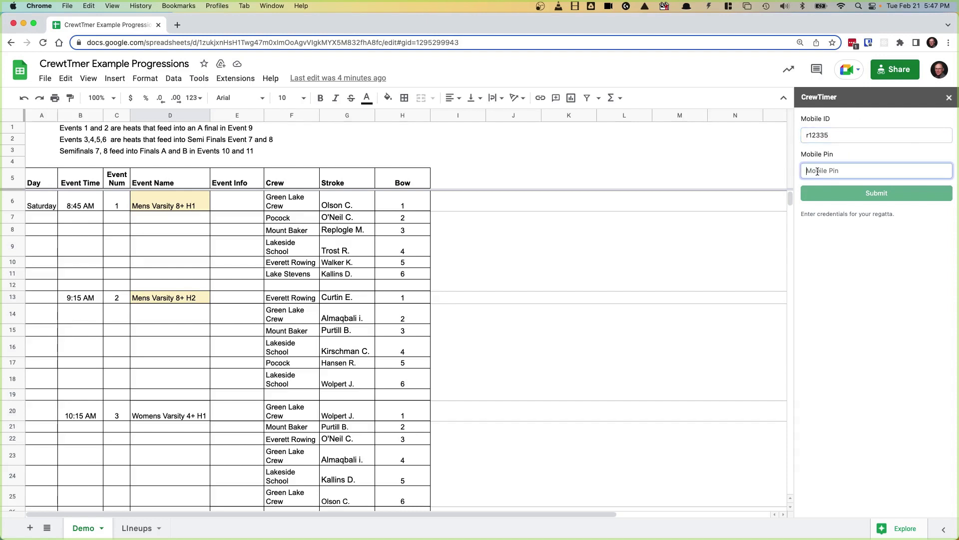
{"action": "type", "text": "12345"}
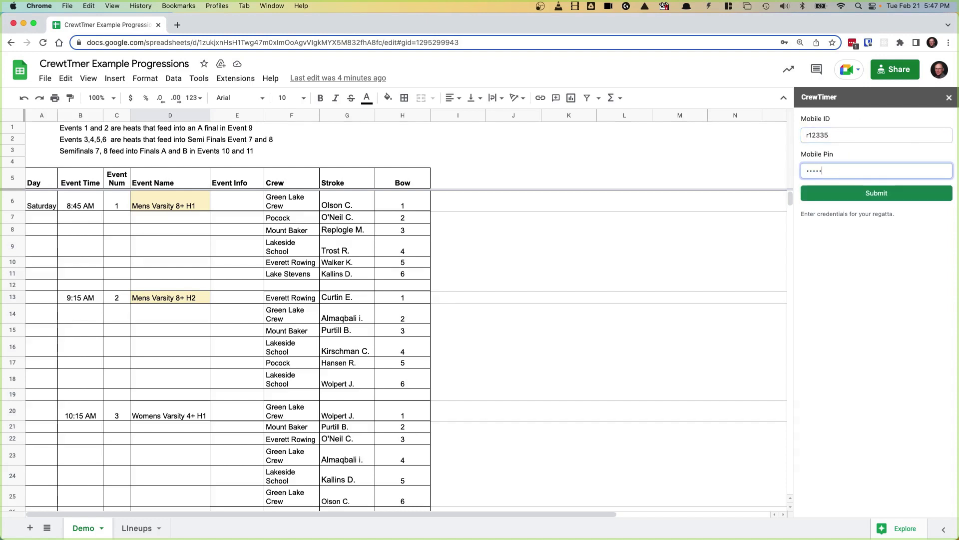
{"action": "left_click", "coordinate": [845, 200]}
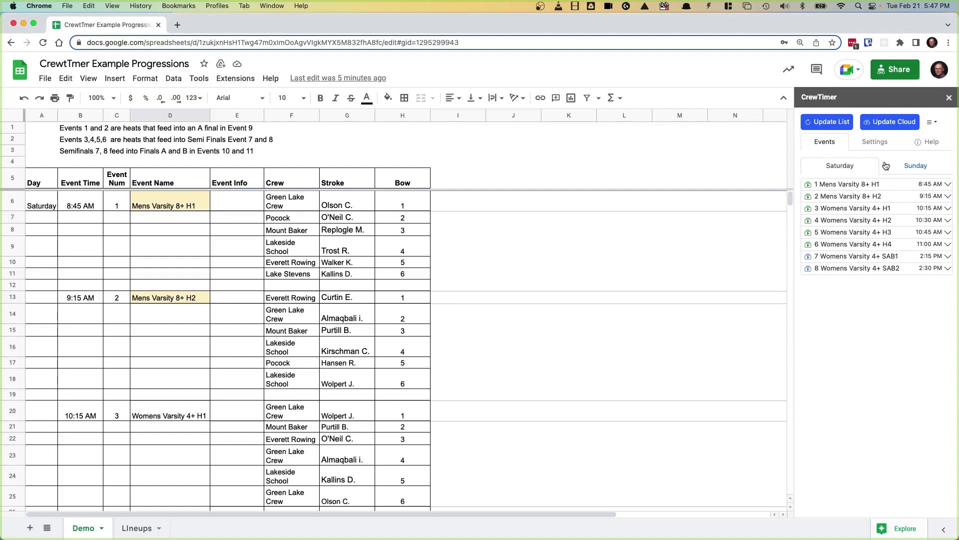
{"action": "left_click", "coordinate": [914, 167]}
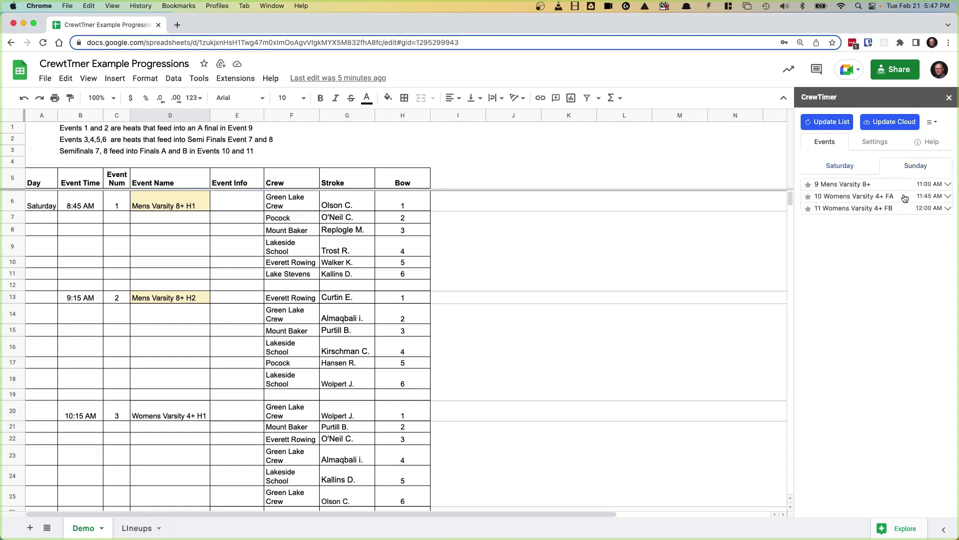
{"action": "left_click", "coordinate": [839, 167]}
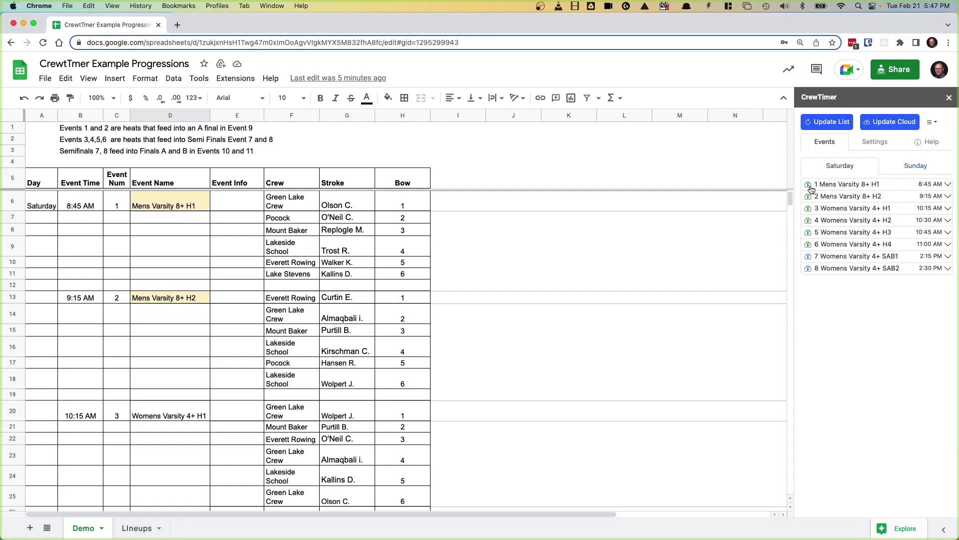
{"action": "left_click", "coordinate": [912, 170]}
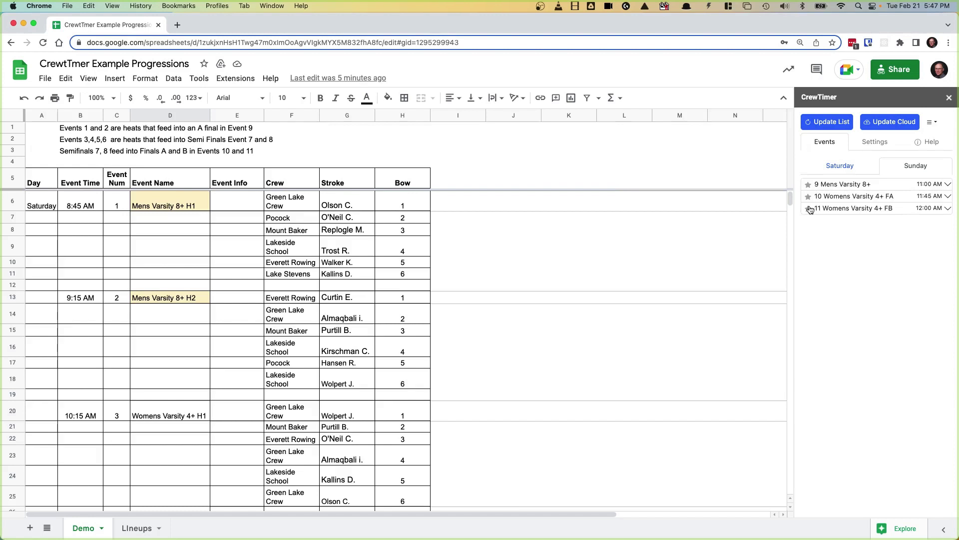
{"action": "left_click", "coordinate": [840, 168]}
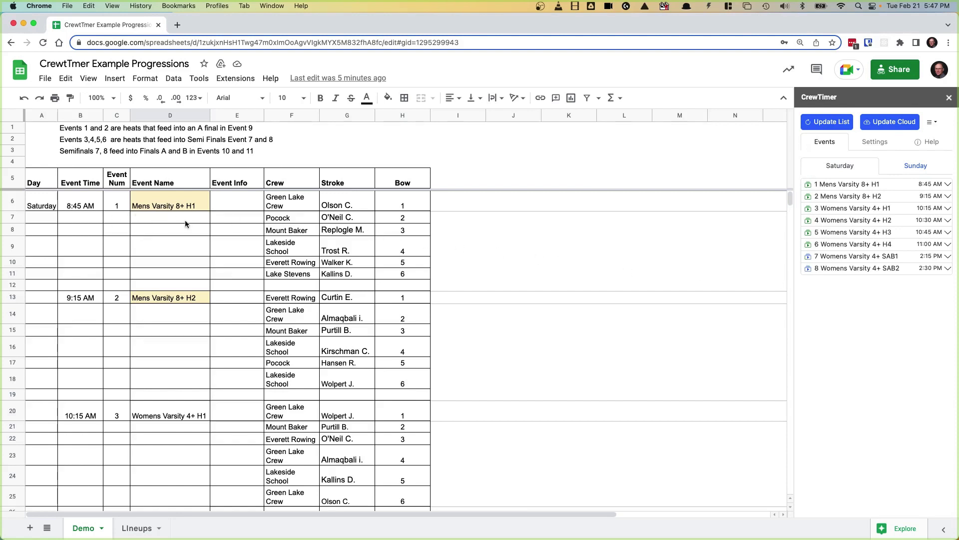
{"action": "left_click", "coordinate": [195, 207]}
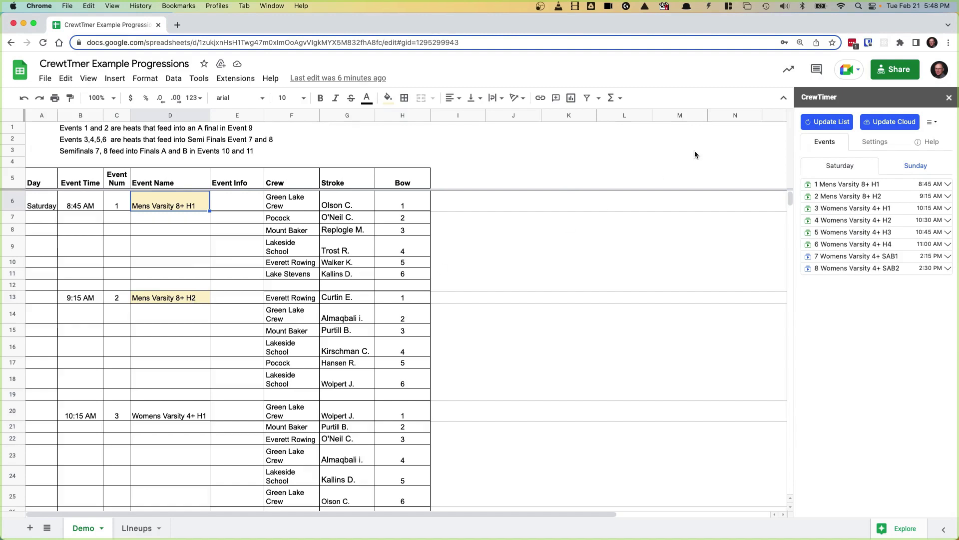
{"action": "left_click", "coordinate": [930, 143]}
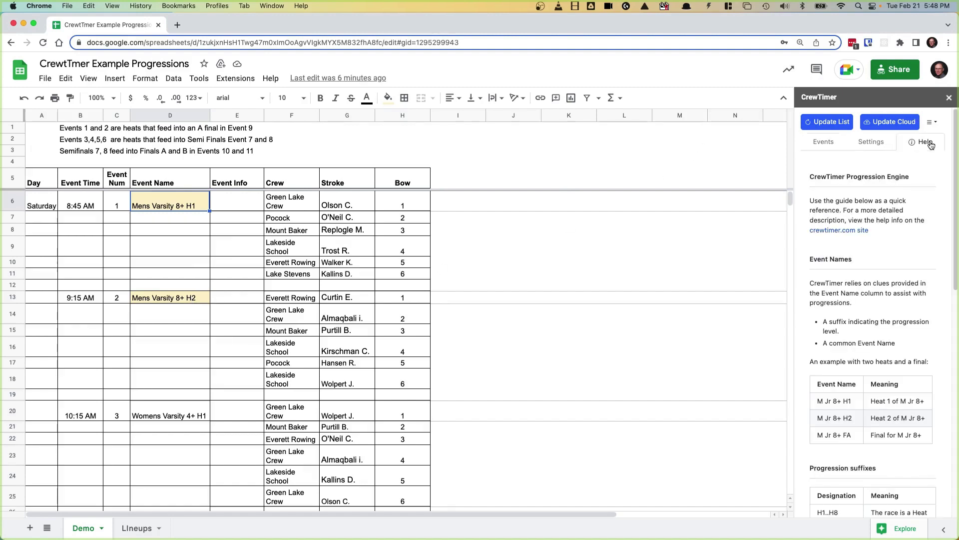
{"action": "scroll", "coordinate": [884, 321], "scroll_direction": "down", "scroll_amount": 5}
{"action": "scroll", "coordinate": [884, 321], "scroll_direction": "down", "scroll_amount": 3}
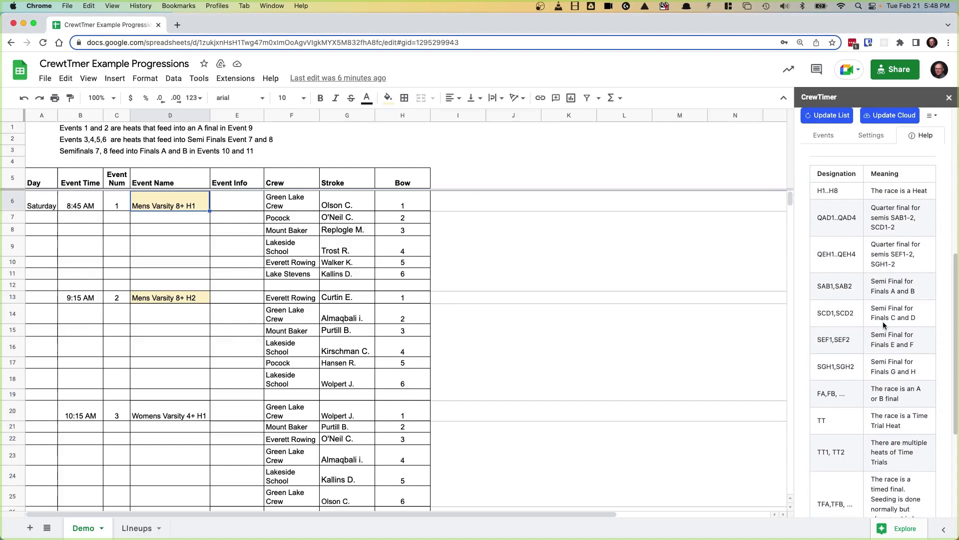
{"action": "scroll", "coordinate": [883, 321], "scroll_direction": "down", "scroll_amount": 2}
{"action": "scroll", "coordinate": [883, 320], "scroll_direction": "down", "scroll_amount": 2}
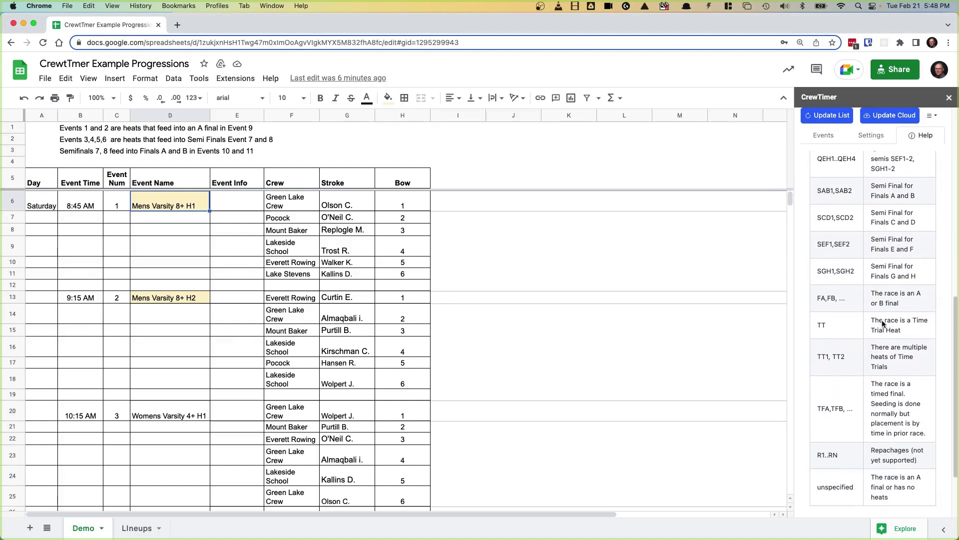
{"action": "scroll", "coordinate": [882, 320], "scroll_direction": "up", "scroll_amount": 10}
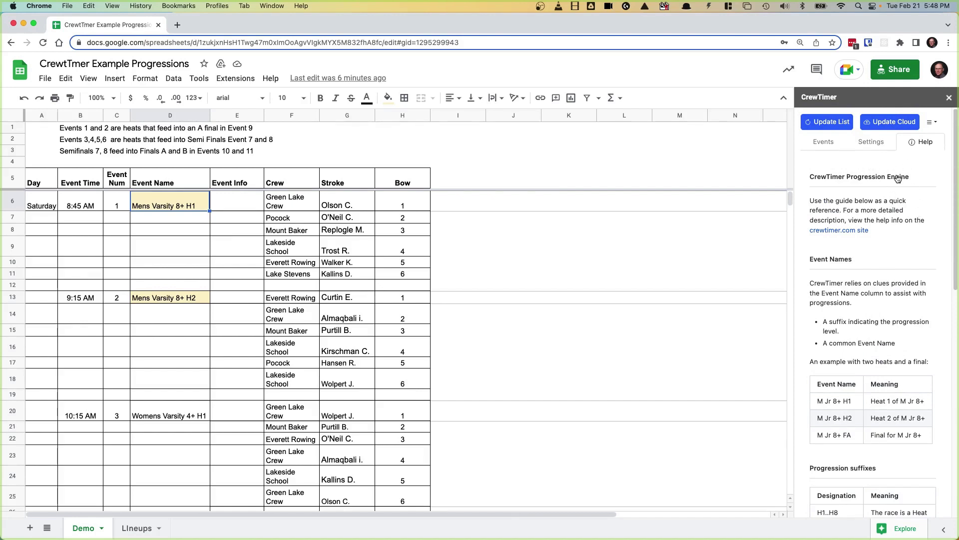
{"action": "left_click", "coordinate": [823, 144]}
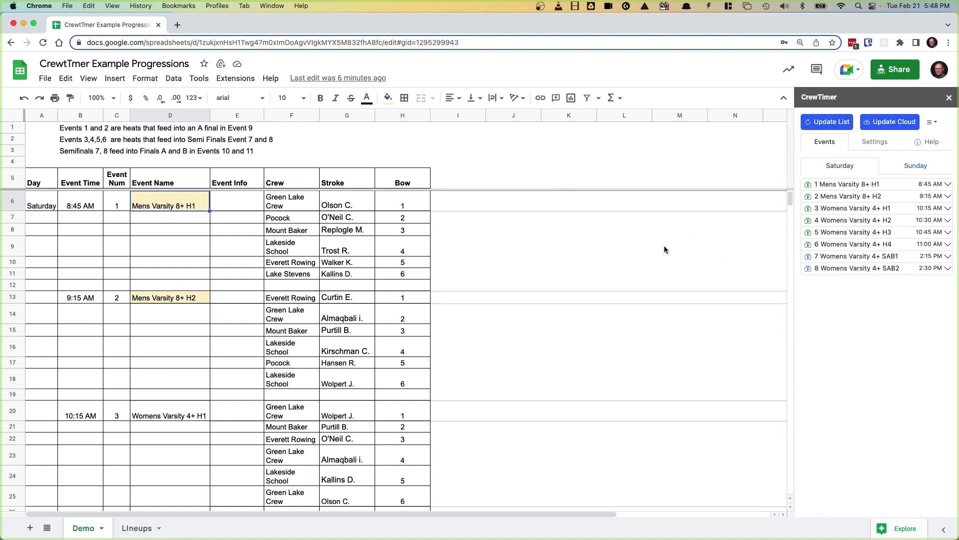
Step: On Event 1 Mens Varsity 8+ H1, try 1-2 advance, revert to Automatic, and seed the race
{"action": "left_click", "coordinate": [829, 185]}
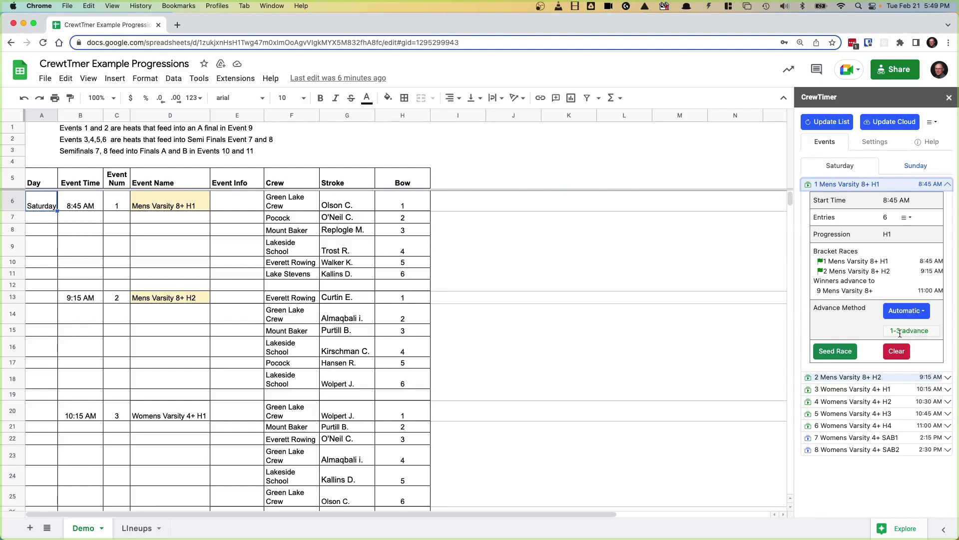
{"action": "left_click", "coordinate": [925, 312]}
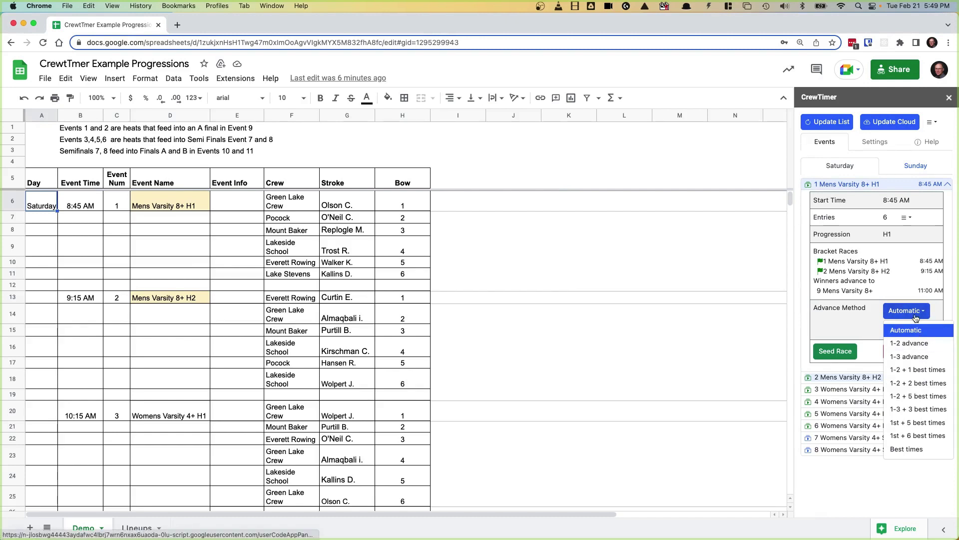
{"action": "left_click", "coordinate": [913, 343]}
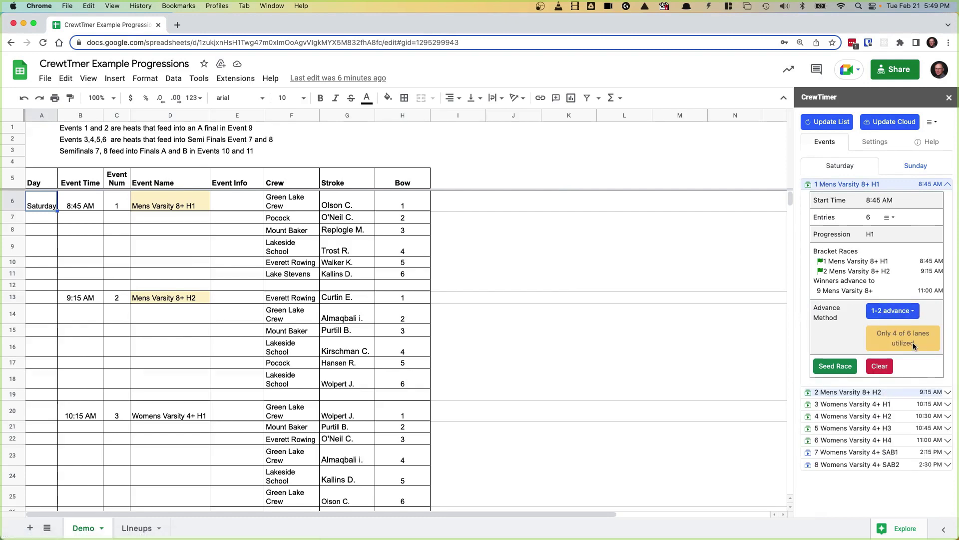
{"action": "left_click", "coordinate": [910, 314]}
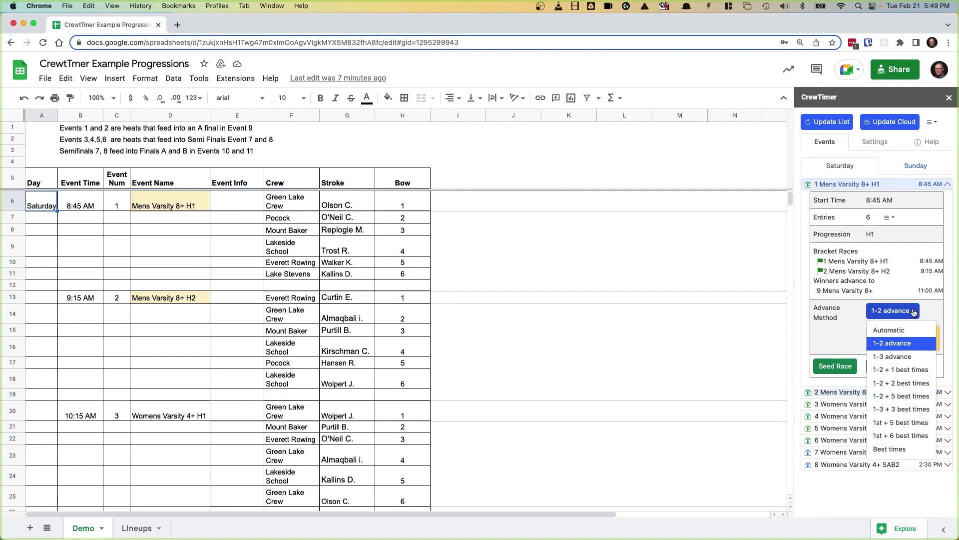
{"action": "left_click", "coordinate": [893, 331]}
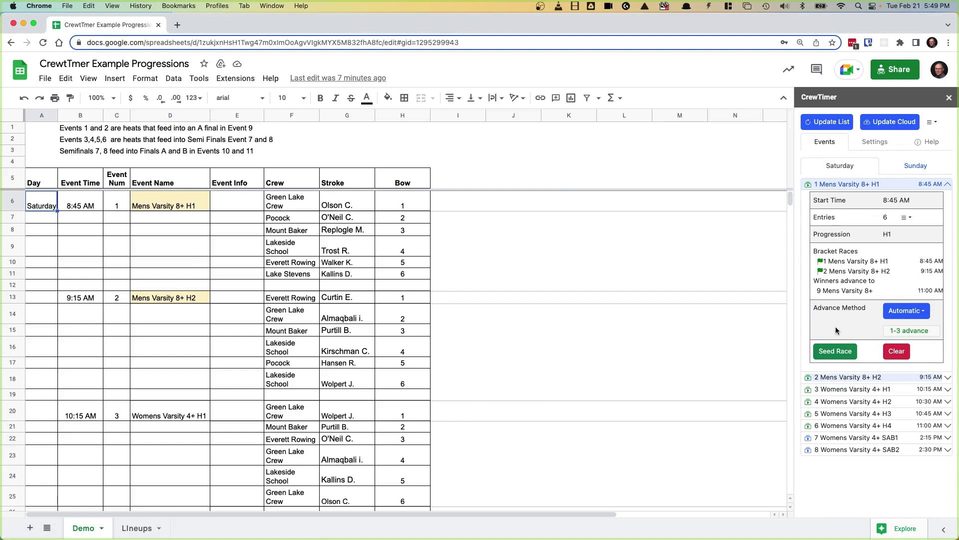
{"action": "left_click", "coordinate": [831, 353]}
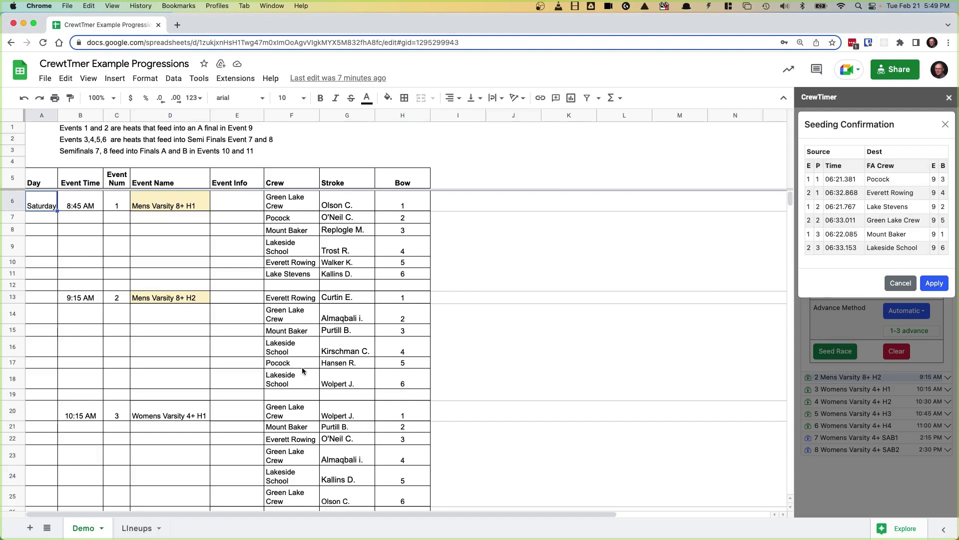
Step: Clear the stray 3 in D62 under Event 9 and apply the six-crew seeding confirmation
{"action": "scroll", "coordinate": [302, 371], "scroll_direction": "down", "scroll_amount": 10}
{"action": "scroll", "coordinate": [264, 369], "scroll_direction": "down", "scroll_amount": 9}
{"action": "scroll", "coordinate": [280, 367], "scroll_direction": "down", "scroll_amount": 5}
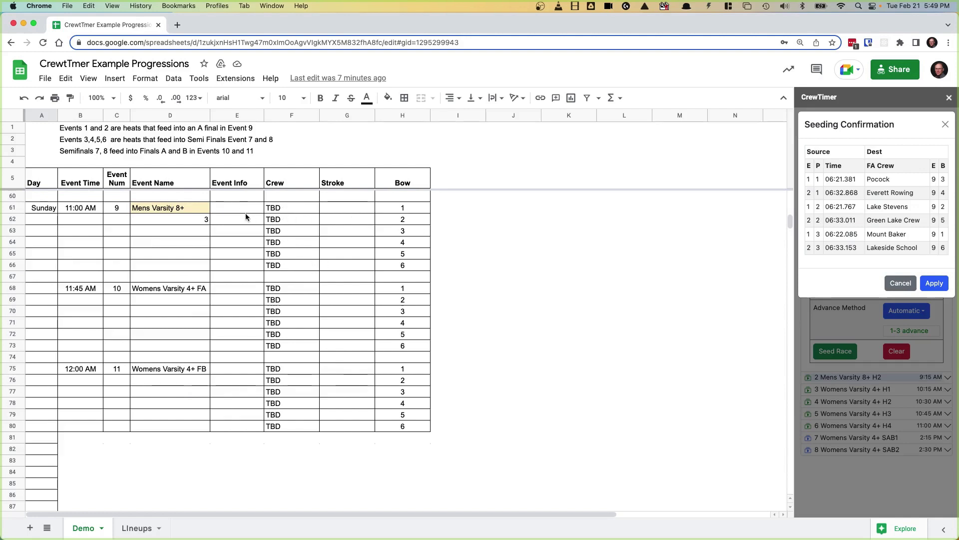
{"action": "left_click", "coordinate": [205, 220]}
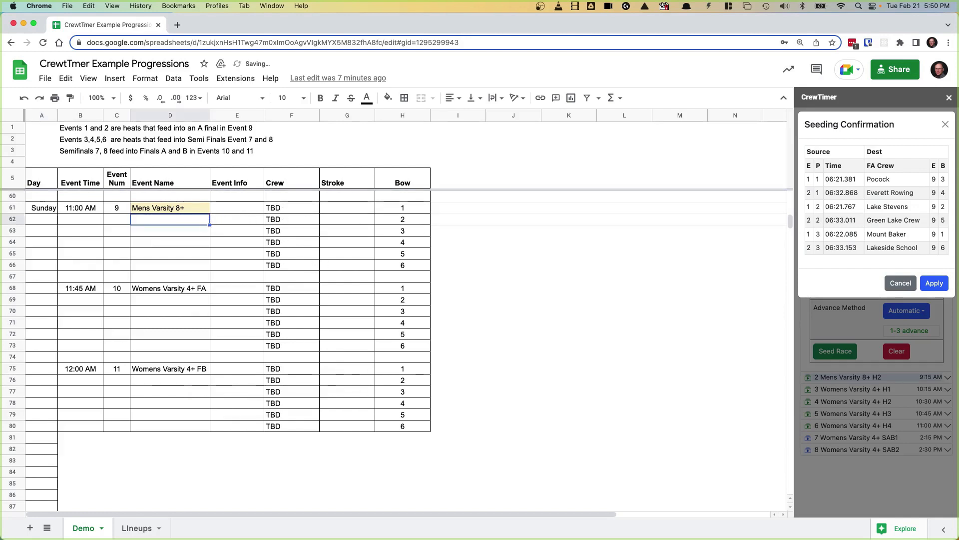
{"action": "left_click", "coordinate": [318, 219]}
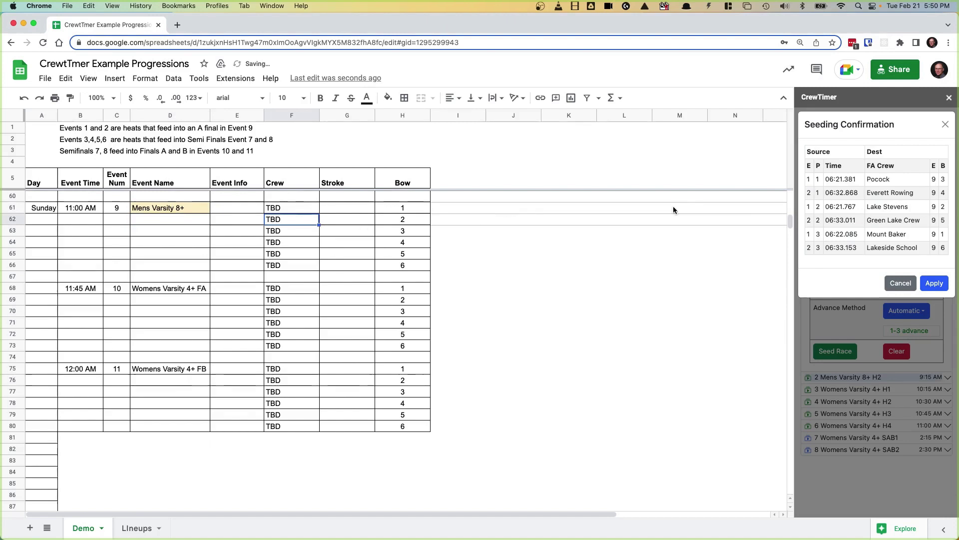
{"action": "left_click", "coordinate": [937, 284]}
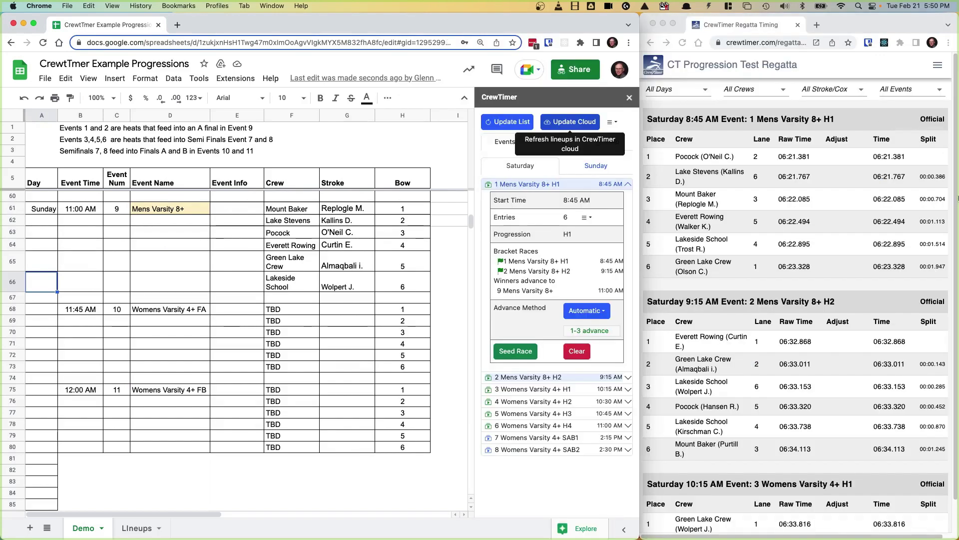
Step: Scroll the CrewTimer results page to Sunday's Event 9, whose lanes 1–6 still read TBD
{"action": "scroll", "coordinate": [783, 298], "scroll_direction": "down", "scroll_amount": 20}
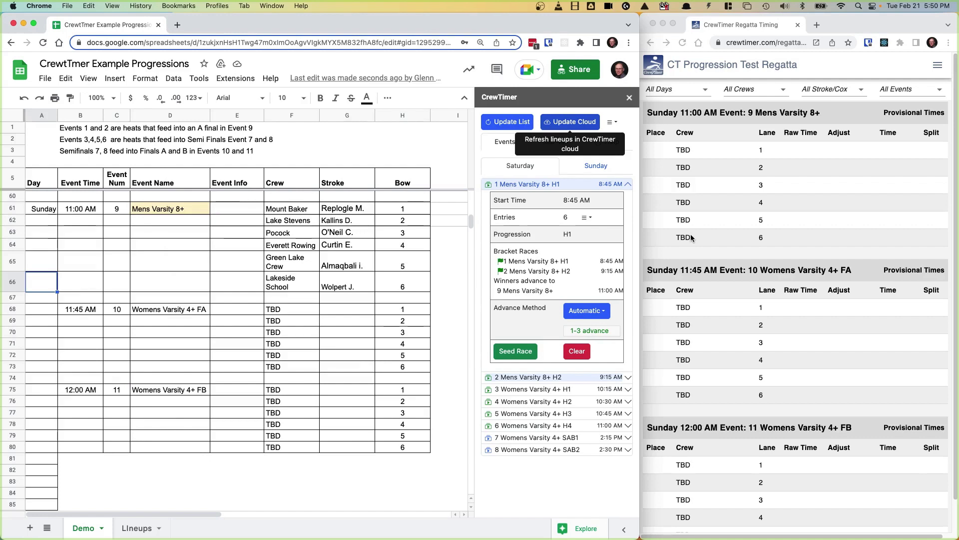
Step: Update the CrewTimer cloud and check that Event 9 now lists the six seeded crews
{"action": "left_click", "coordinate": [567, 122]}
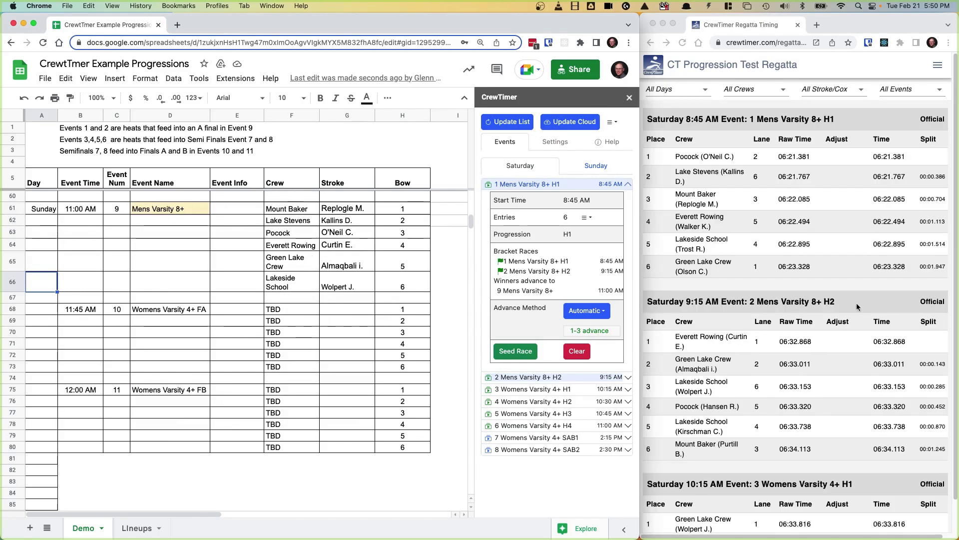
{"action": "scroll", "coordinate": [856, 306], "scroll_direction": "down", "scroll_amount": 20}
{"action": "scroll", "coordinate": [852, 352], "scroll_direction": "up", "scroll_amount": 1}
{"action": "scroll", "coordinate": [853, 352], "scroll_direction": "down", "scroll_amount": 2}
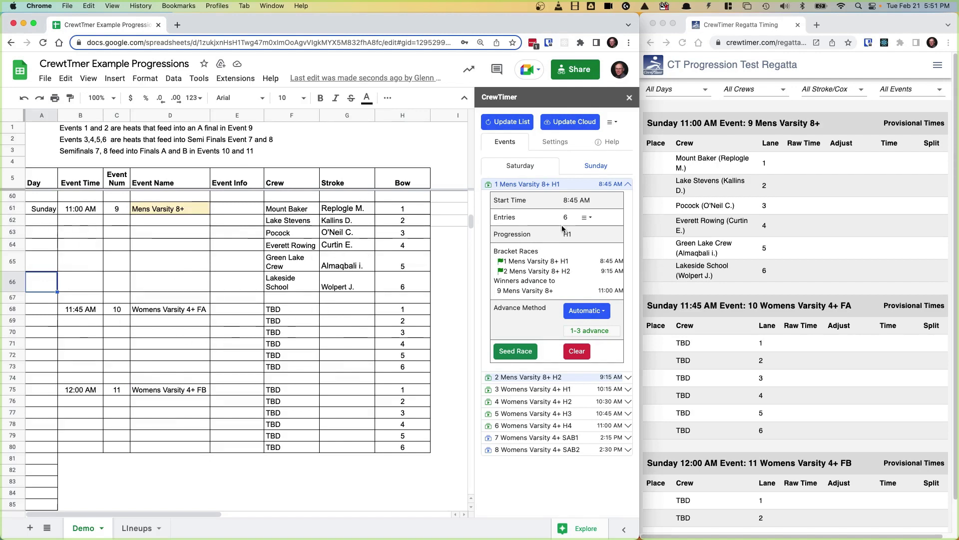
Step: Expand Event 3 Womens Varsity 4+ H1 and confirm seeding its crews into semifinals SAB1 and SAB2
{"action": "left_click", "coordinate": [516, 390]}
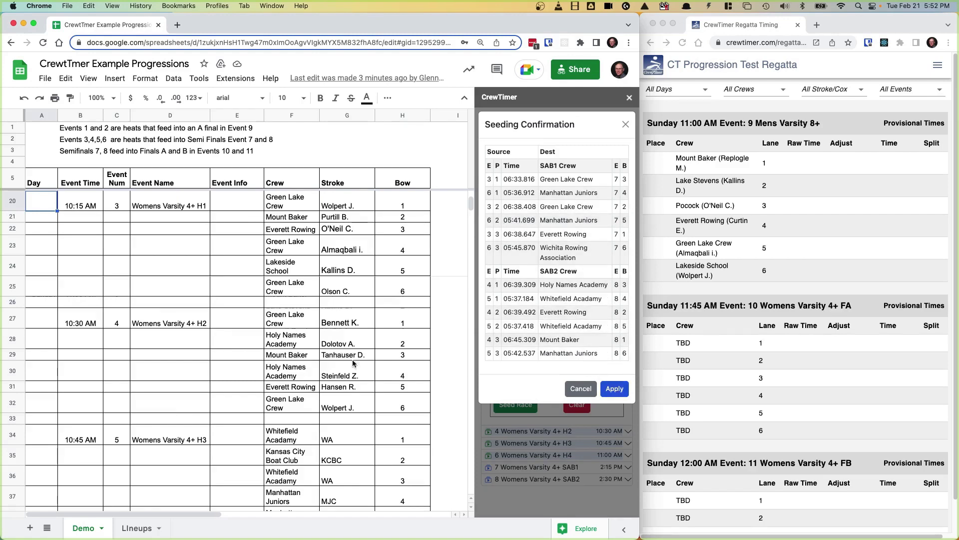
{"action": "scroll", "coordinate": [284, 363], "scroll_direction": "down", "scroll_amount": 5}
{"action": "scroll", "coordinate": [284, 363], "scroll_direction": "down", "scroll_amount": 5}
{"action": "scroll", "coordinate": [284, 363], "scroll_direction": "up", "scroll_amount": 10}
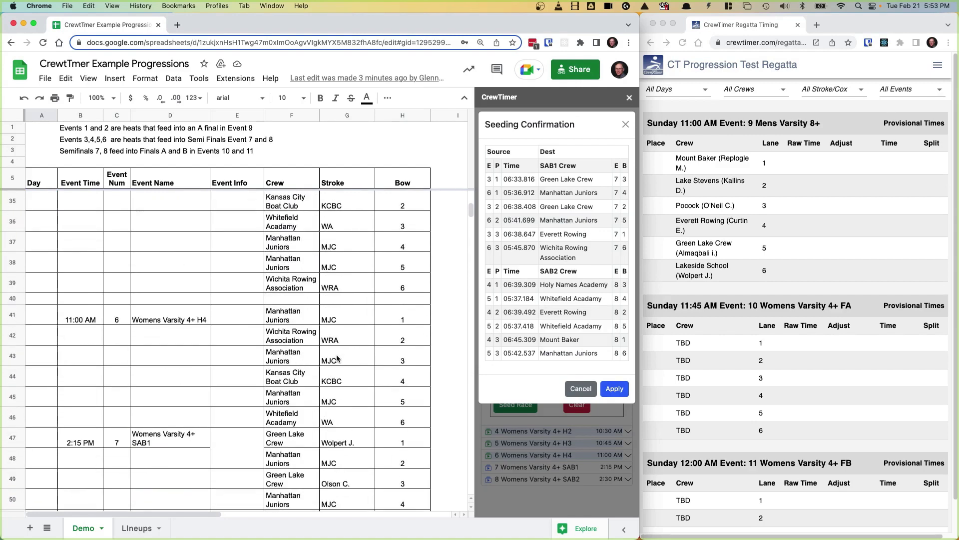
{"action": "left_click", "coordinate": [616, 389]}
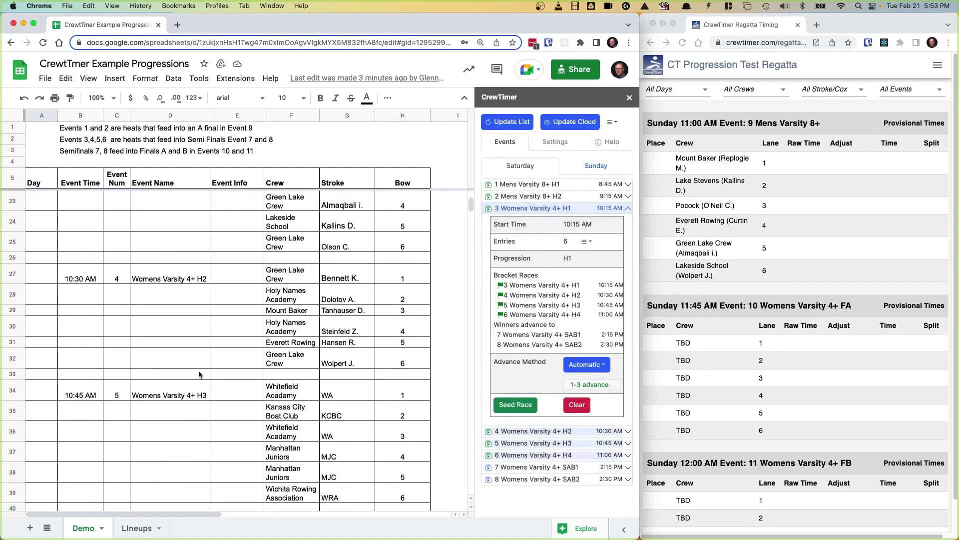
{"action": "scroll", "coordinate": [199, 373], "scroll_direction": "down", "scroll_amount": 15}
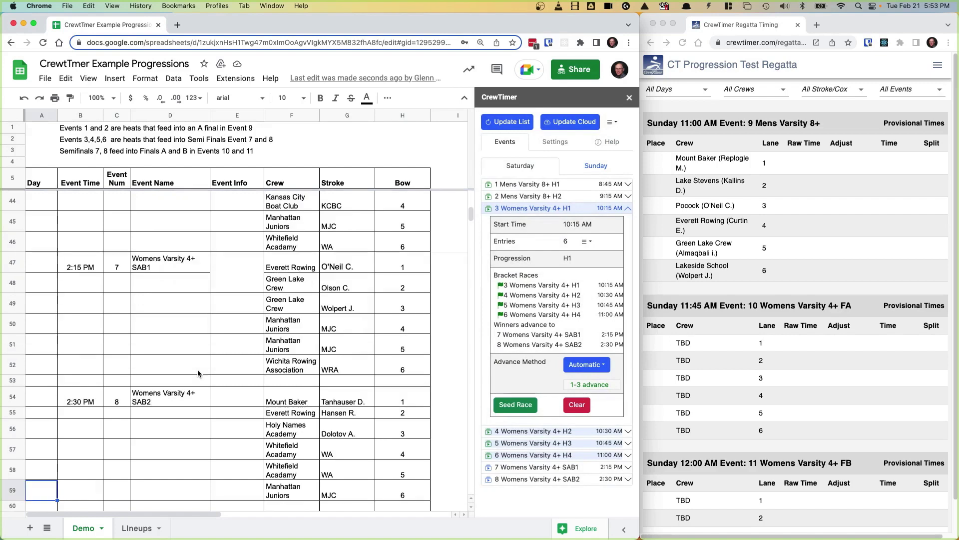
{"action": "scroll", "coordinate": [197, 376], "scroll_direction": "down", "scroll_amount": 3}
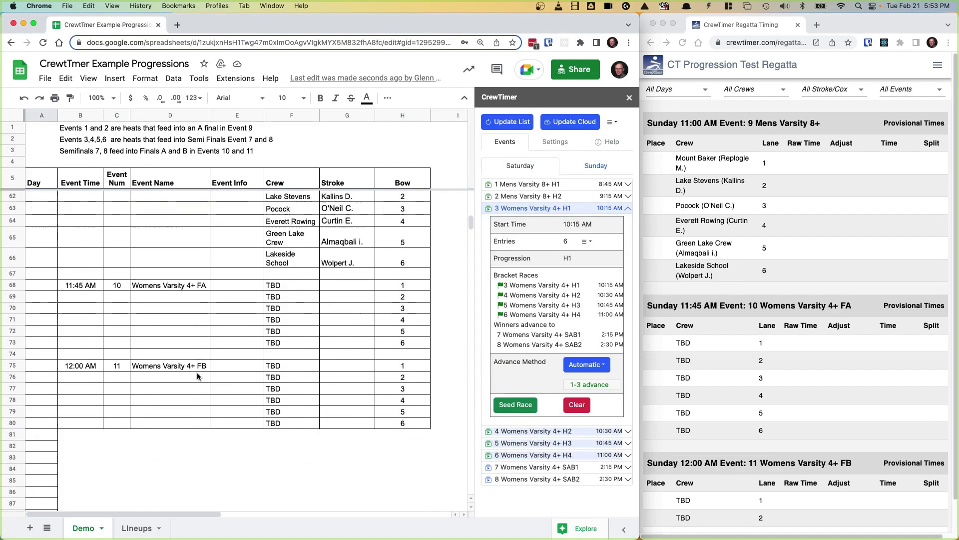
{"action": "scroll", "coordinate": [197, 375], "scroll_direction": "up", "scroll_amount": 8}
{"action": "scroll", "coordinate": [197, 373], "scroll_direction": "up", "scroll_amount": 2}
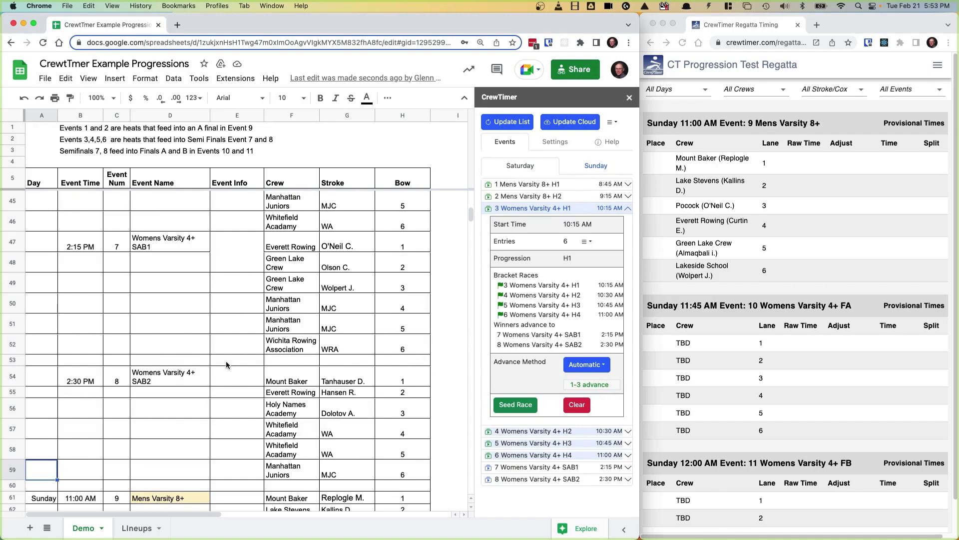
{"action": "scroll", "coordinate": [226, 361], "scroll_direction": "up", "scroll_amount": 13}
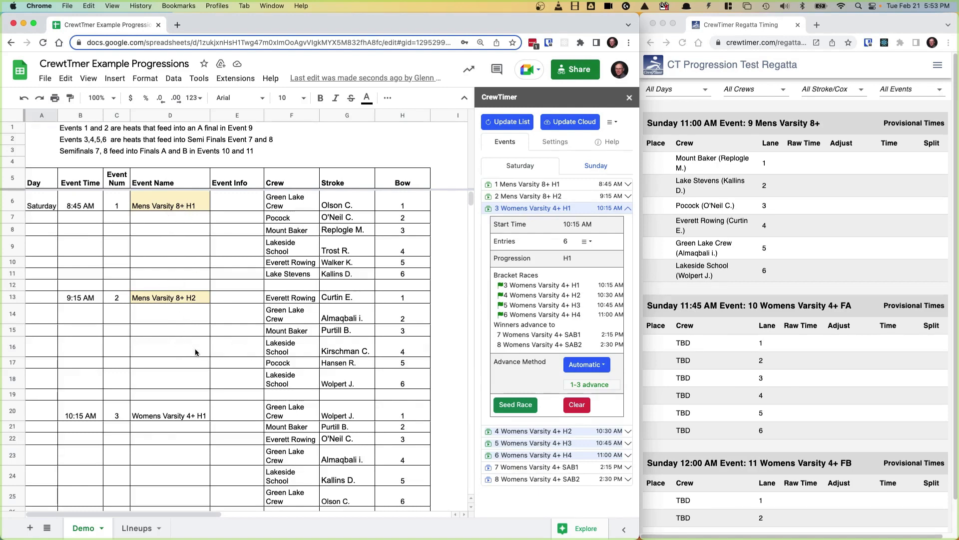
{"action": "scroll", "coordinate": [195, 349], "scroll_direction": "down", "scroll_amount": 1}
{"action": "scroll", "coordinate": [194, 349], "scroll_direction": "down", "scroll_amount": 15}
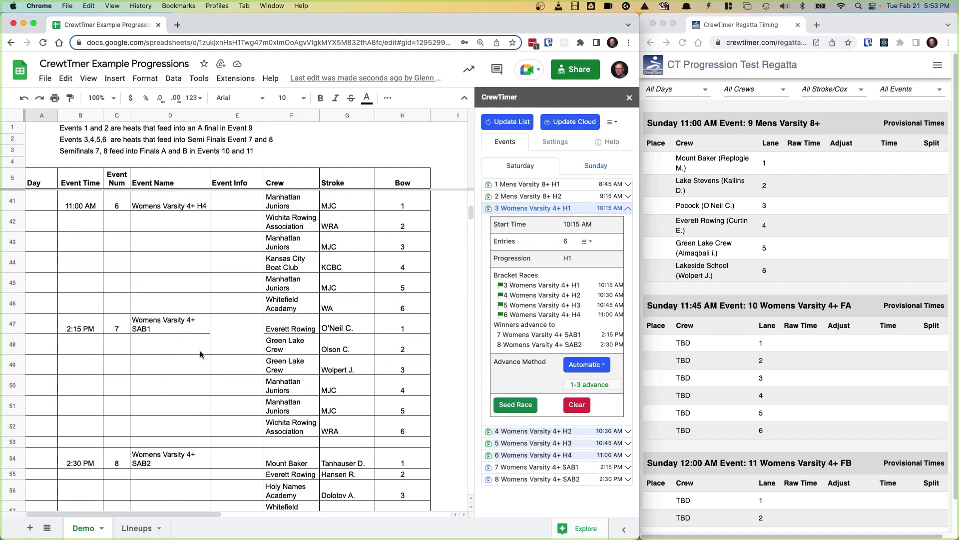
{"action": "scroll", "coordinate": [200, 350], "scroll_direction": "down", "scroll_amount": 3}
Step: Rename Event 9 in cell D61 to 'Mens Varsity 8+ TFA'
{"action": "left_click", "coordinate": [189, 437]}
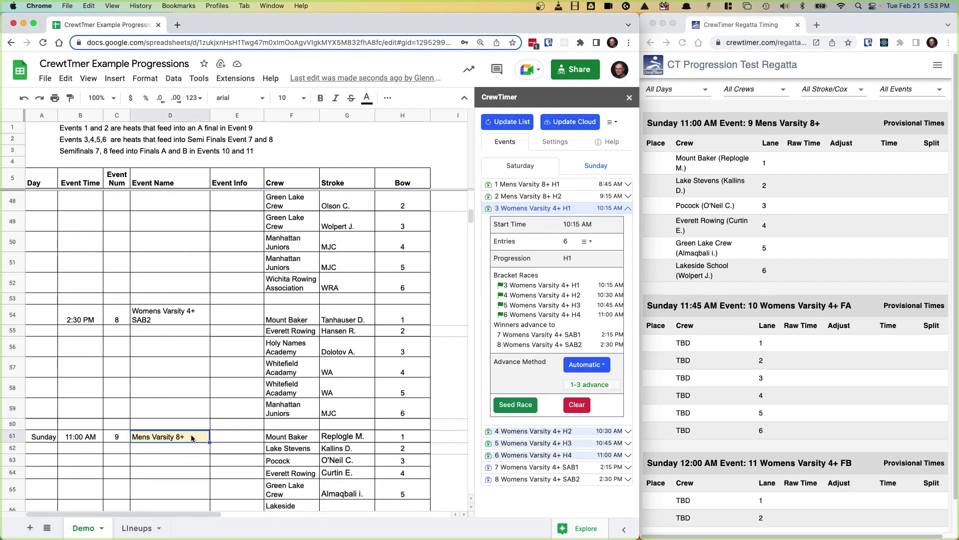
{"action": "double_click", "coordinate": [184, 436]}
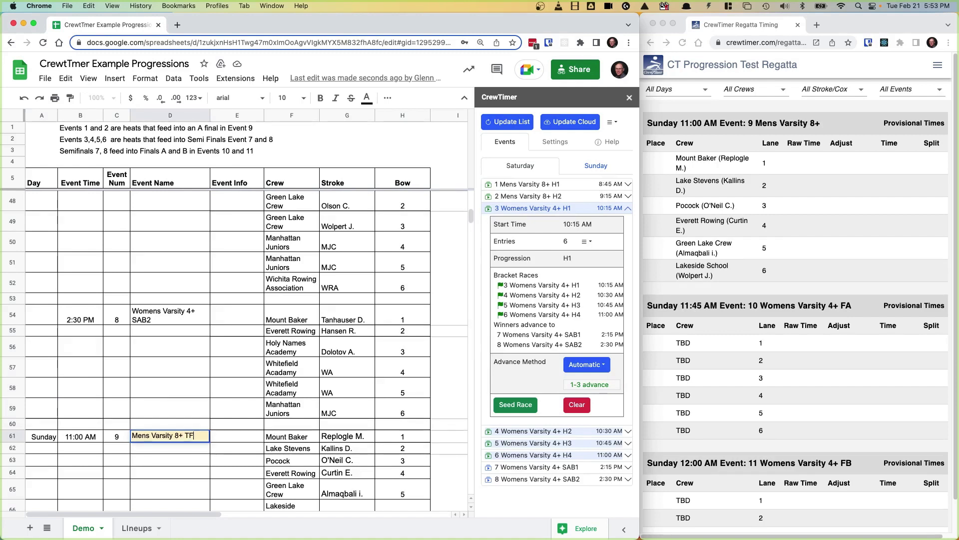
{"action": "key", "text": "Return"}
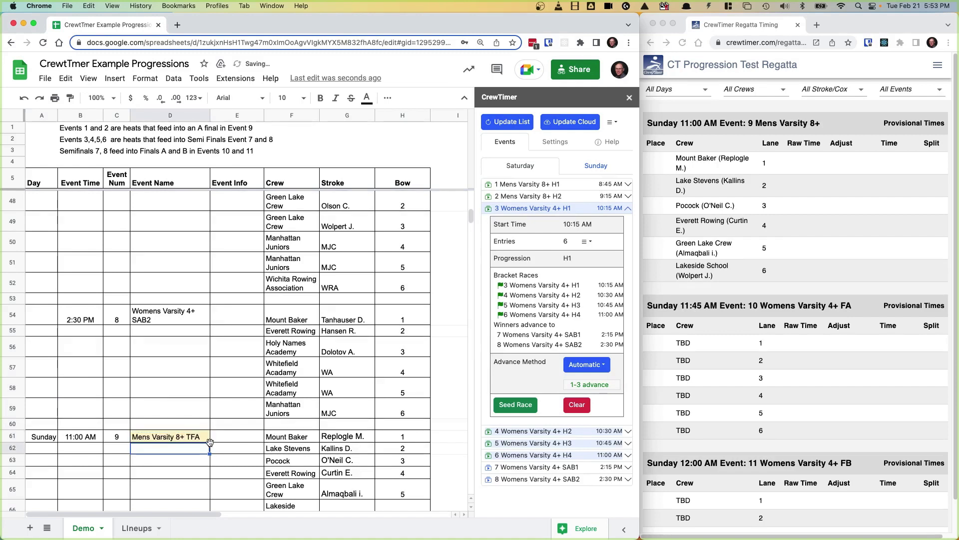
Step: Refresh CrewTimer's event list and expand Event 2 Mens Varsity 8+ H2's details
{"action": "left_click", "coordinate": [510, 123]}
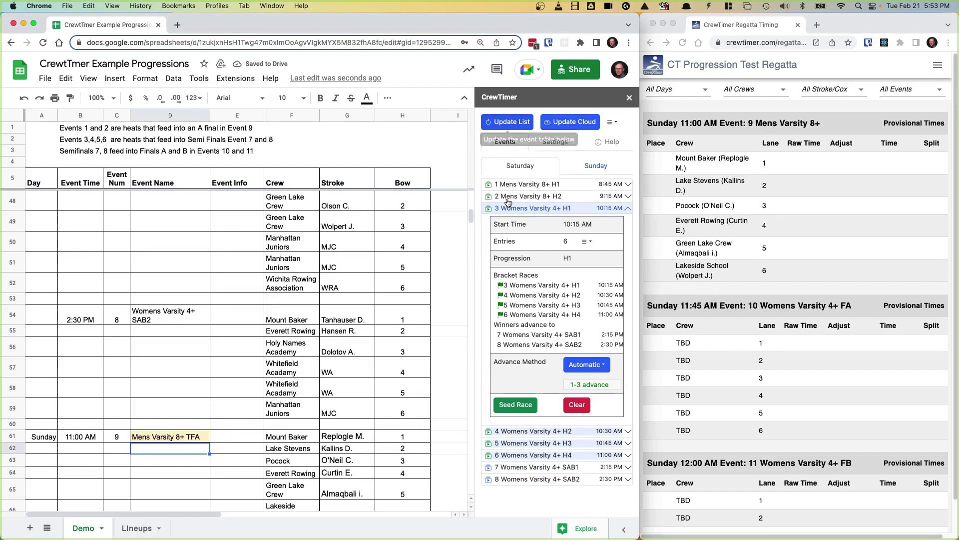
{"action": "left_click", "coordinate": [510, 122]}
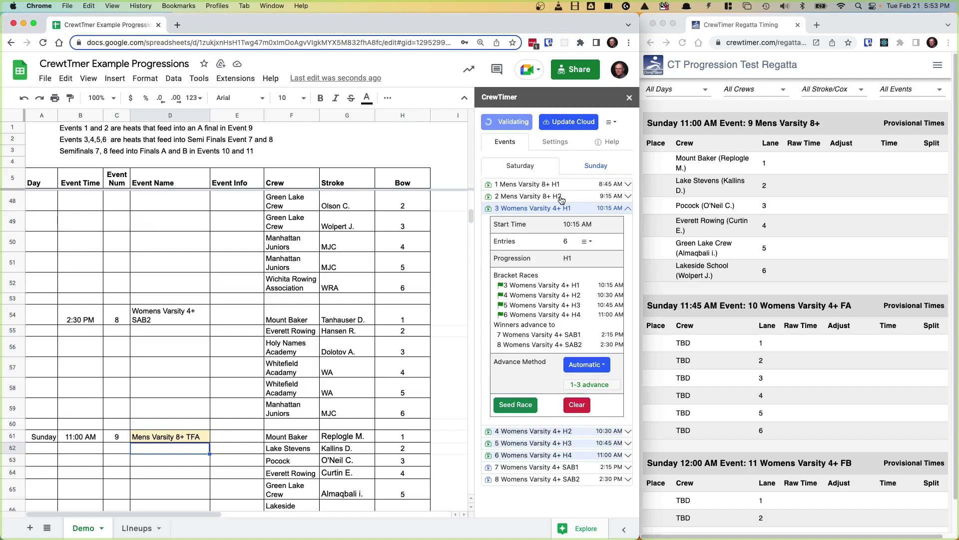
{"action": "left_click", "coordinate": [519, 197]}
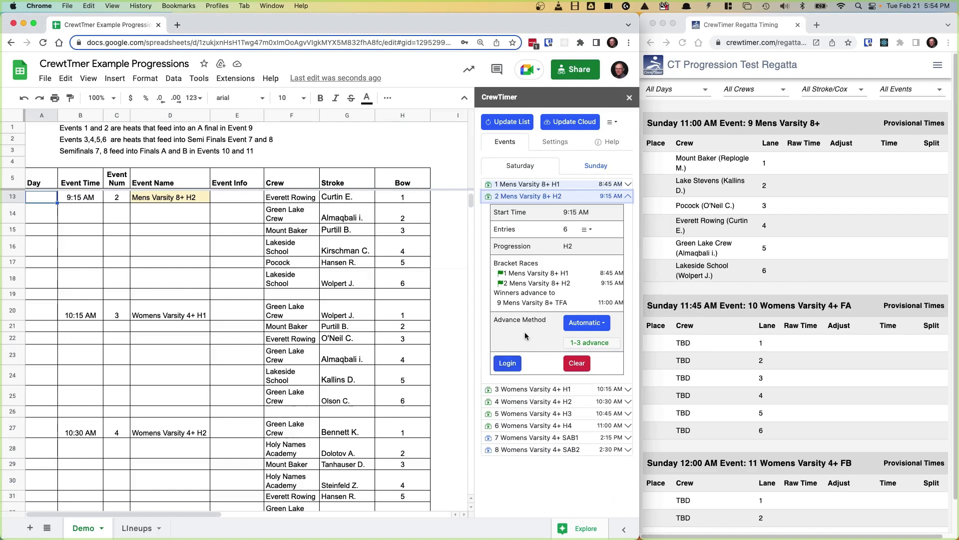
Step: Log in to CrewTimer, seed both Mens Varsity 8+ heats sorted by Time, and apply
{"action": "left_click", "coordinate": [507, 364]}
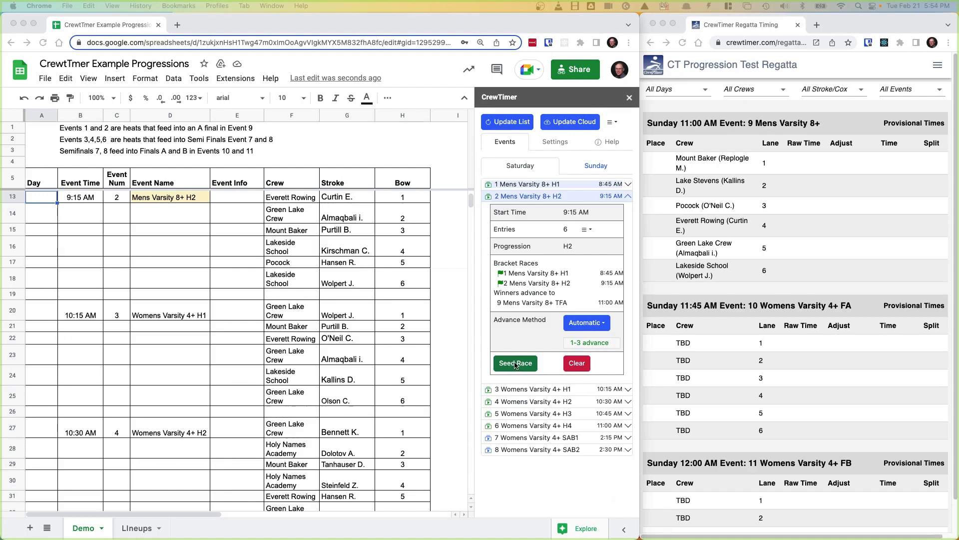
{"action": "left_click", "coordinate": [516, 365]}
{"action": "left_click", "coordinate": [516, 364]}
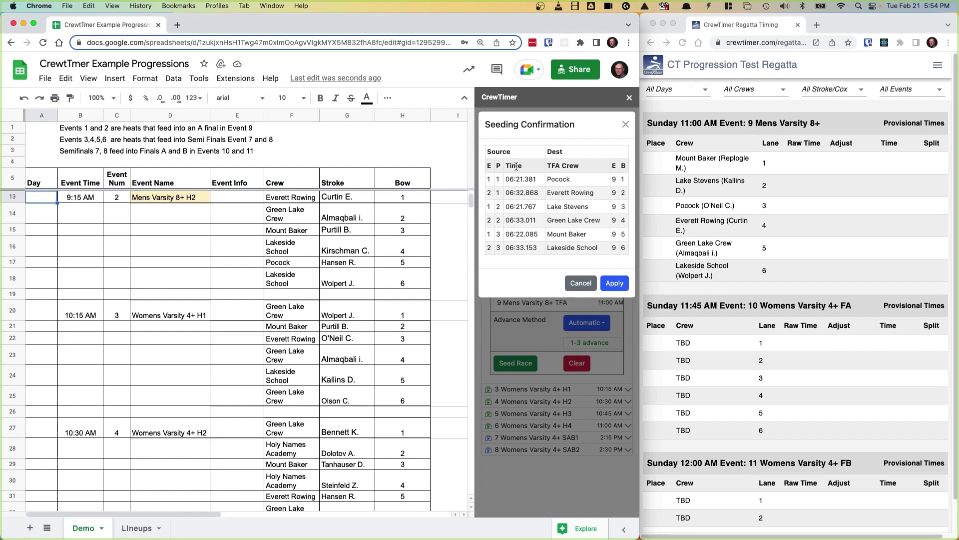
{"action": "left_click", "coordinate": [516, 166]}
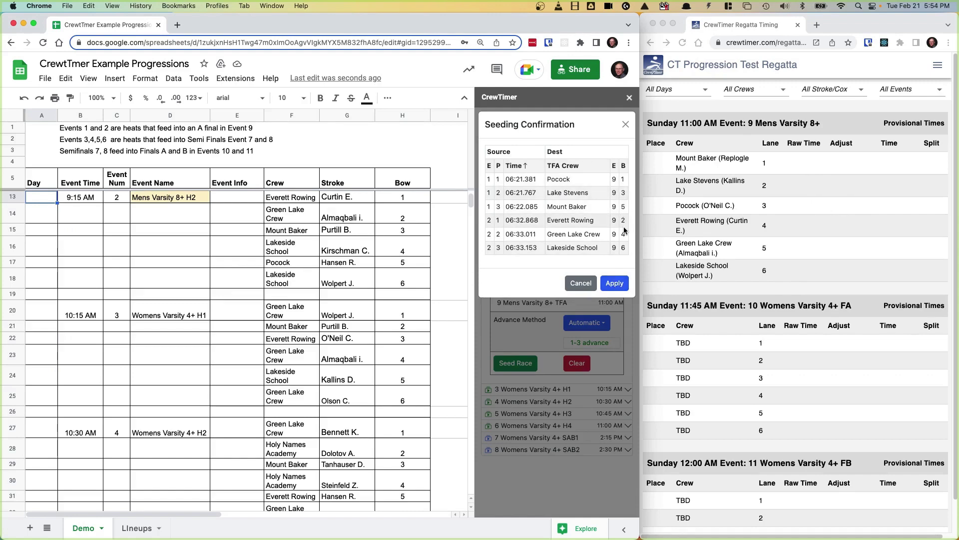
{"action": "left_click", "coordinate": [616, 283]}
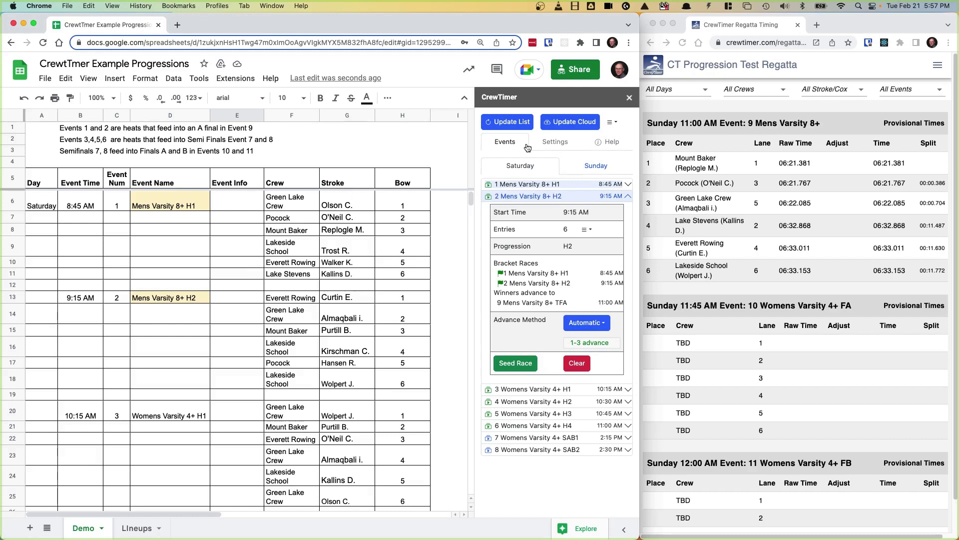
Step: Show CrewTimer's Settings and keep Reversing as the Distribution Method
{"action": "left_click", "coordinate": [556, 143]}
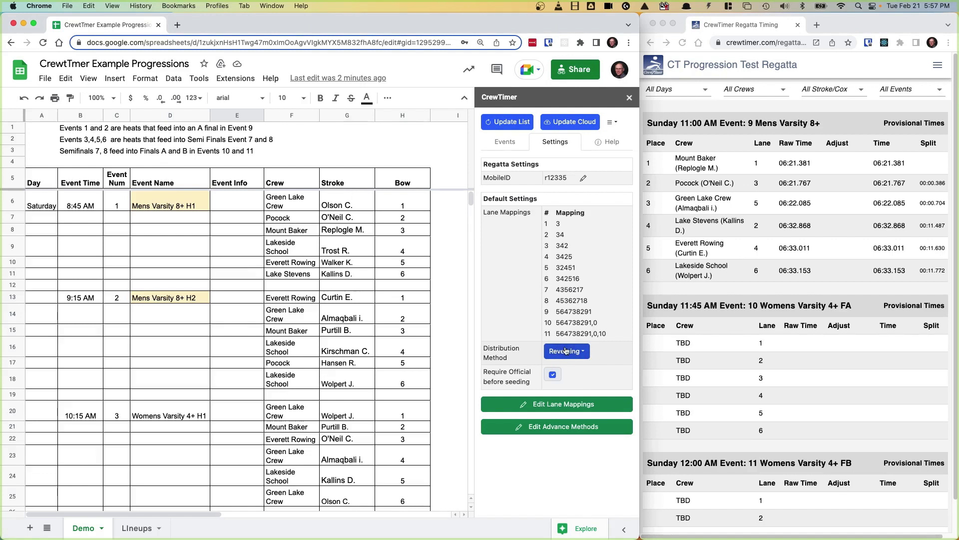
{"action": "left_click", "coordinate": [571, 353]}
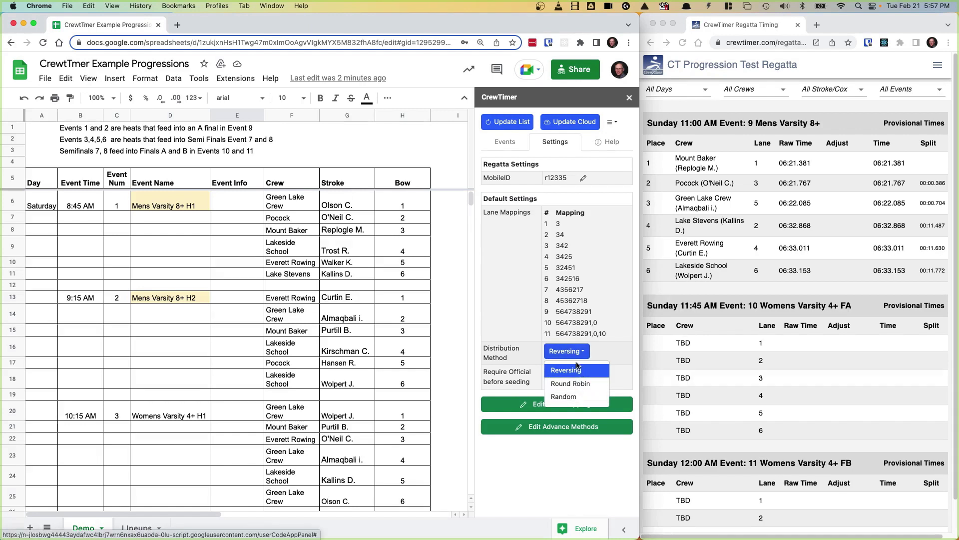
{"action": "mouse_move", "coordinate": [525, 351]}
{"action": "left_click", "coordinate": [609, 355]}
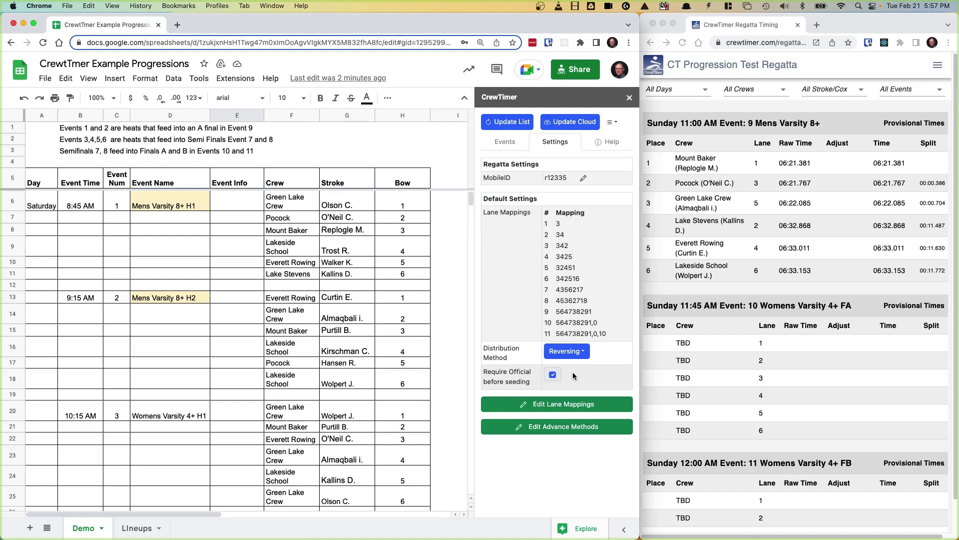
Step: Move '1-3 advance' above '1-2 advance' in Advancement Types and confirm the new order
{"action": "left_click", "coordinate": [556, 429]}
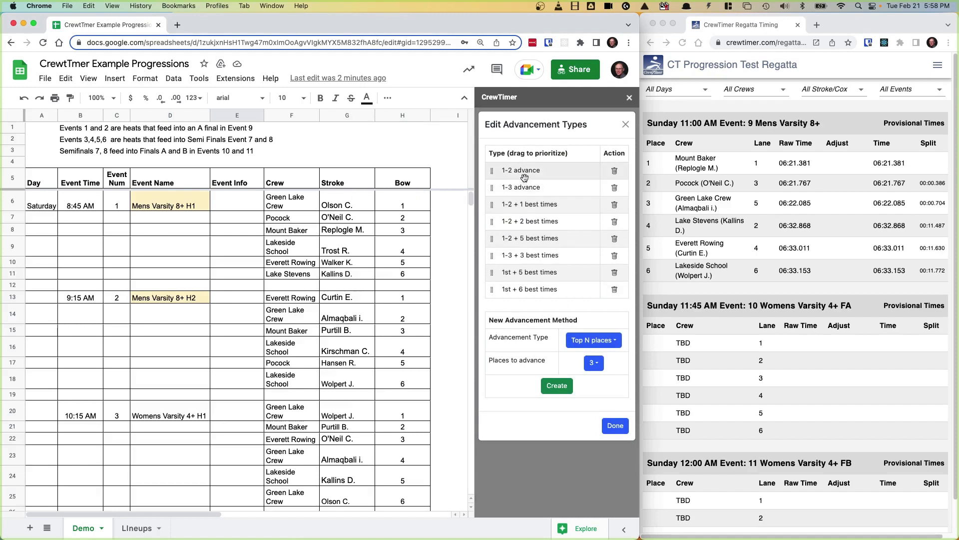
{"action": "left_click_drag", "start_coordinate": [495, 190], "coordinate": [496, 170]}
{"action": "left_click", "coordinate": [616, 426]}
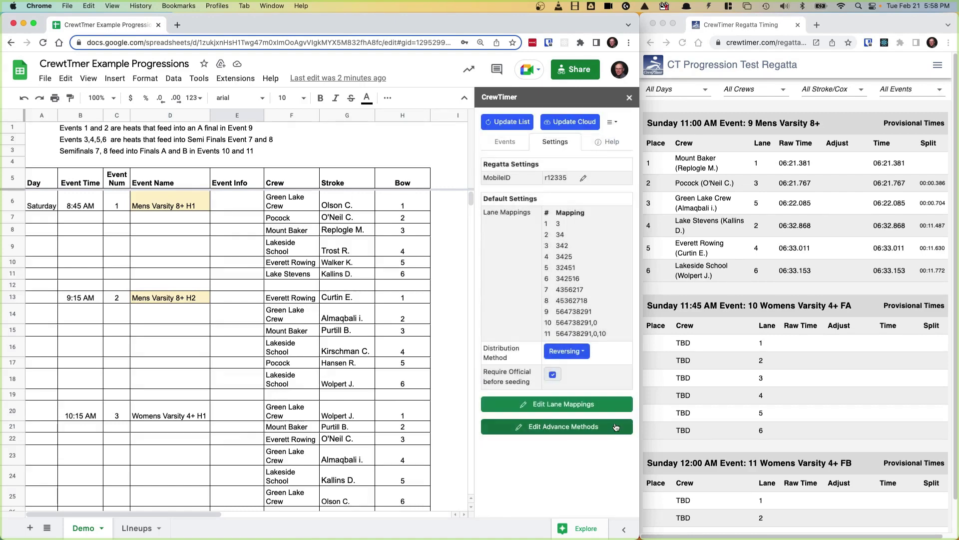
{"action": "left_click", "coordinate": [566, 425]}
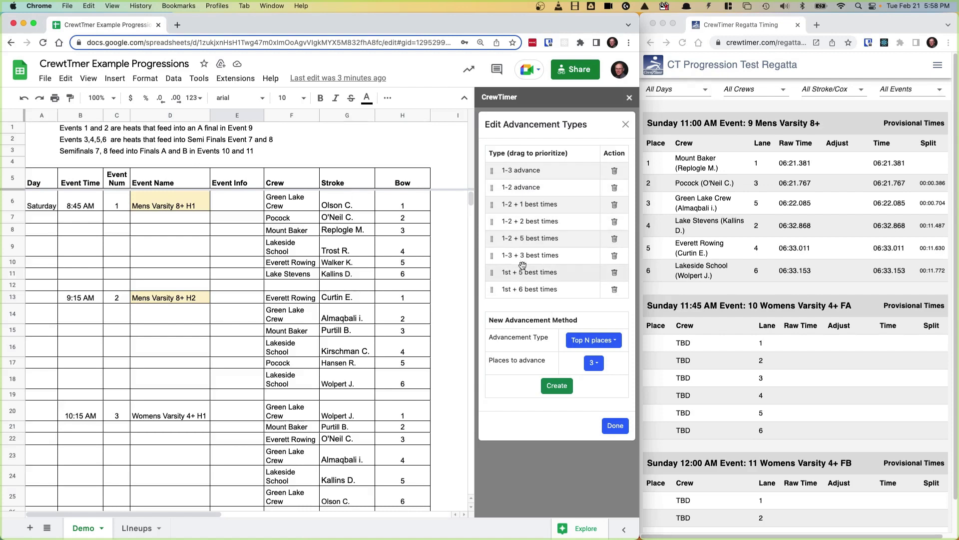
{"action": "left_click", "coordinate": [615, 424]}
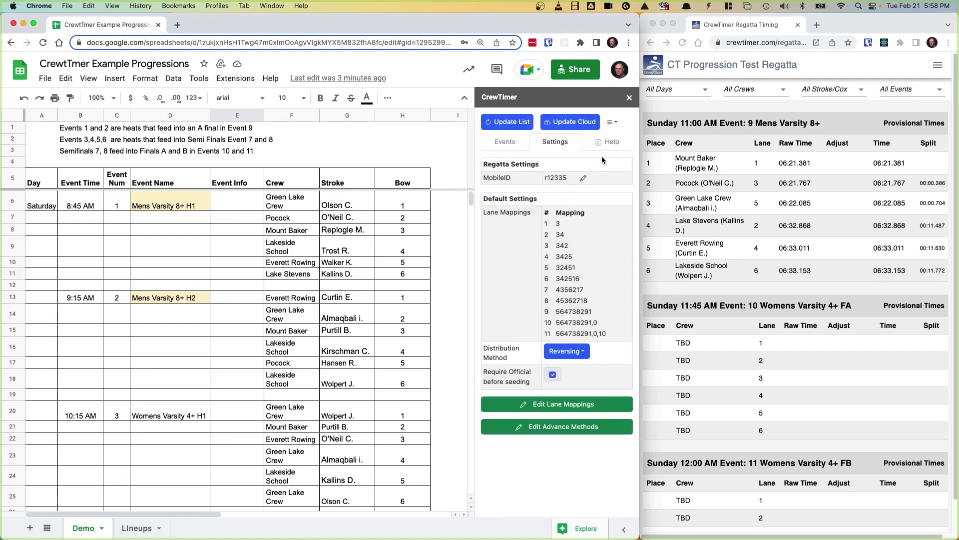
Step: Show the CrewTimer menu with Results website, Admin website, Progressions Help and Log Off
{"action": "left_click", "coordinate": [612, 122]}
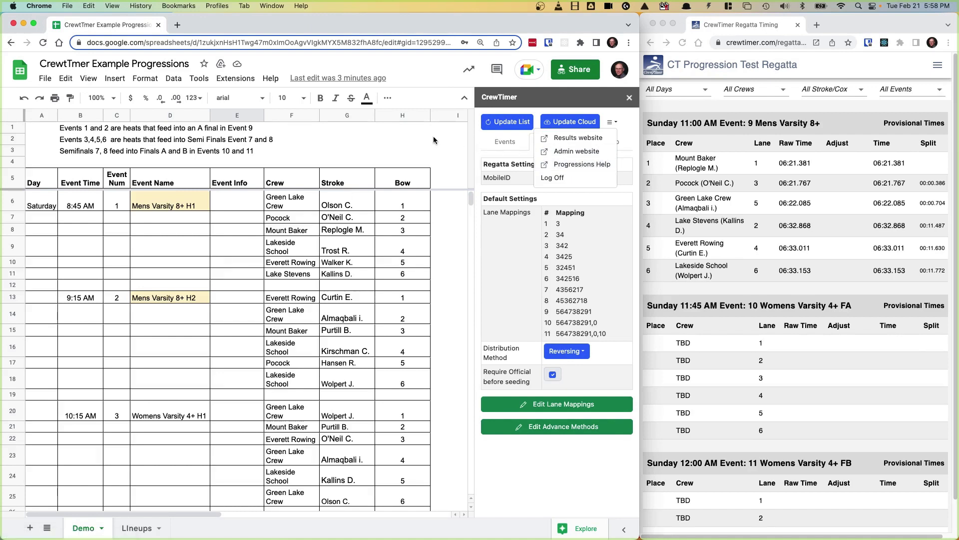
{"action": "left_click", "coordinate": [433, 139]}
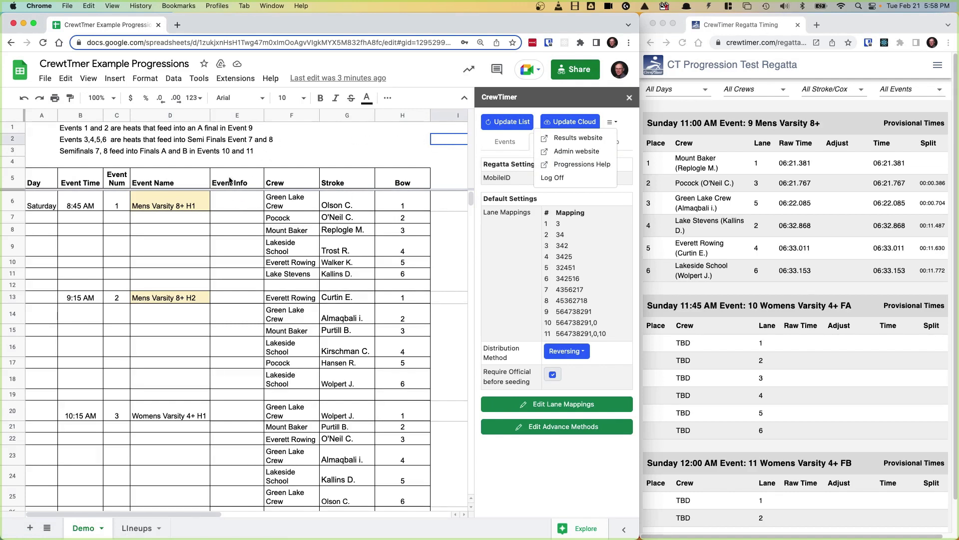
Step: Enter 'Top 3 to final' as the Event Info in cells E6 and E13
{"action": "left_click", "coordinate": [224, 204]}
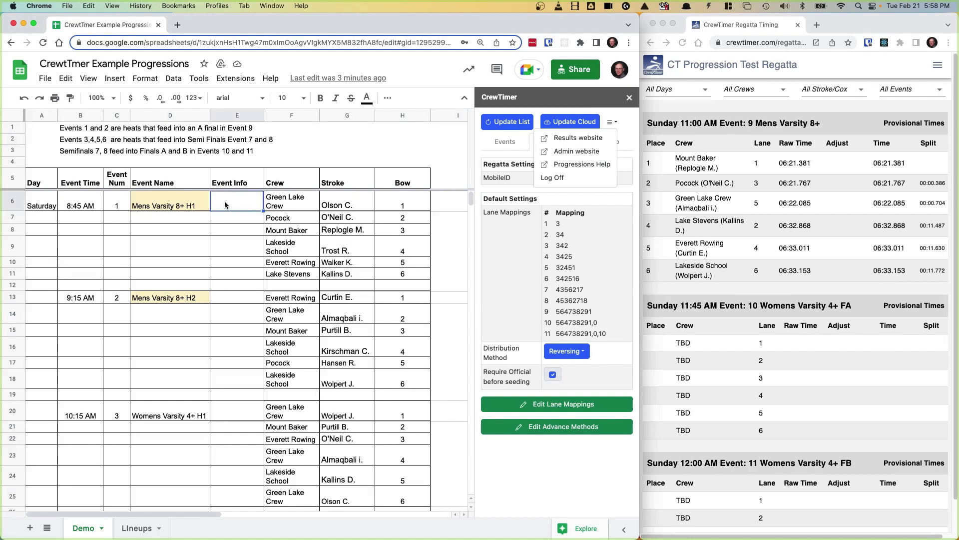
{"action": "type", "text": "Top 3 to final"}
{"action": "left_click", "coordinate": [236, 299]}
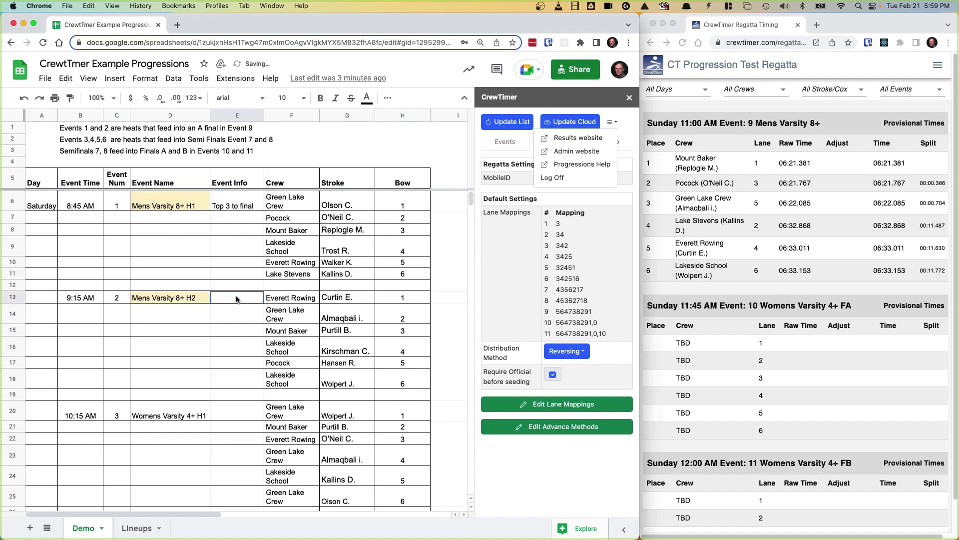
{"action": "type", "text": "Top 3 to final"}
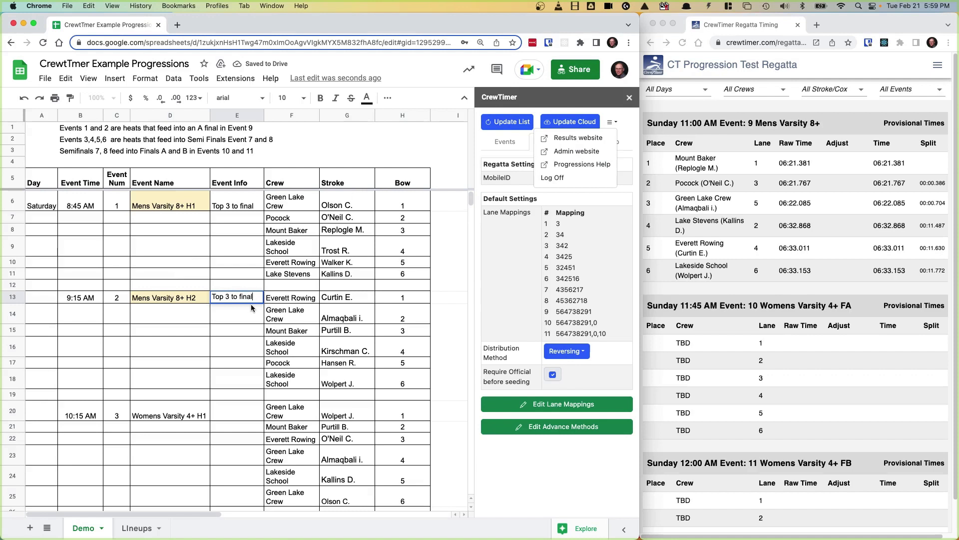
{"action": "left_click", "coordinate": [244, 310]}
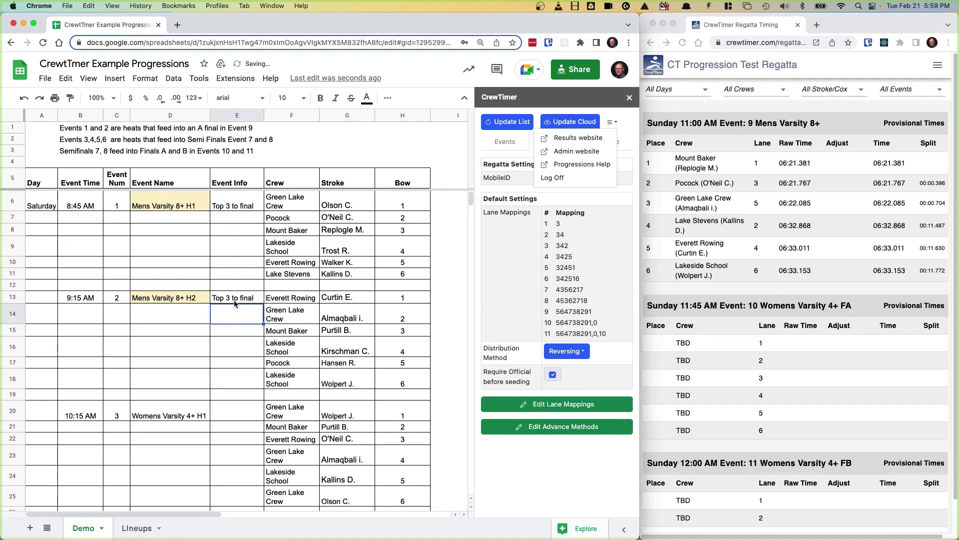
Step: Change E6 and E13 to 'Top 2 to final', update CrewTimer's list, and view Events
{"action": "left_click", "coordinate": [228, 208]}
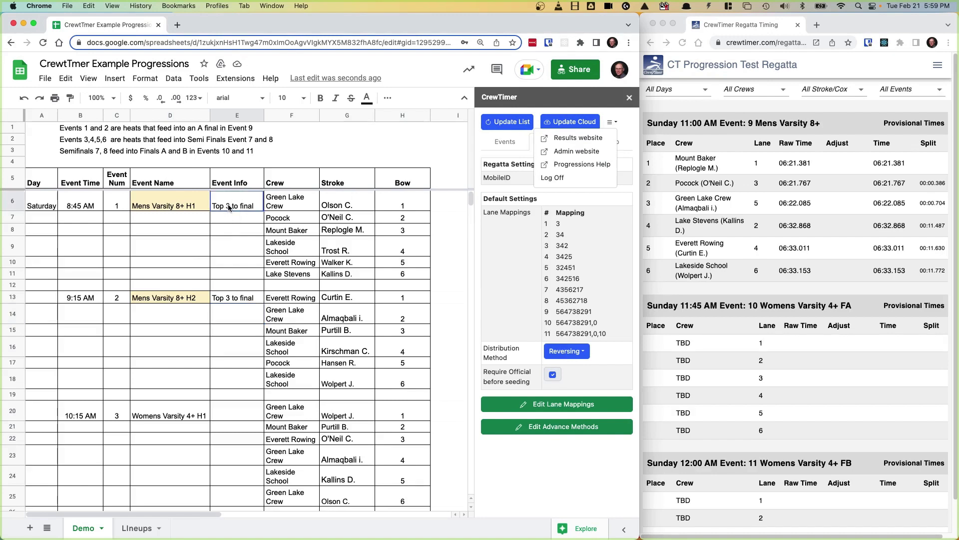
{"action": "double_click", "coordinate": [228, 206]}
{"action": "type", "text": "2"}
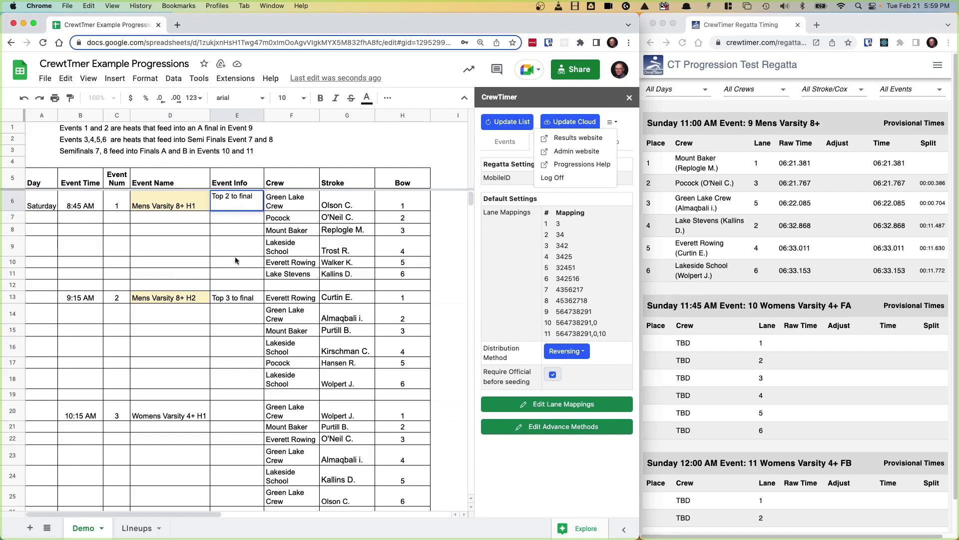
{"action": "double_click", "coordinate": [228, 297]}
{"action": "type", "text": "2"}
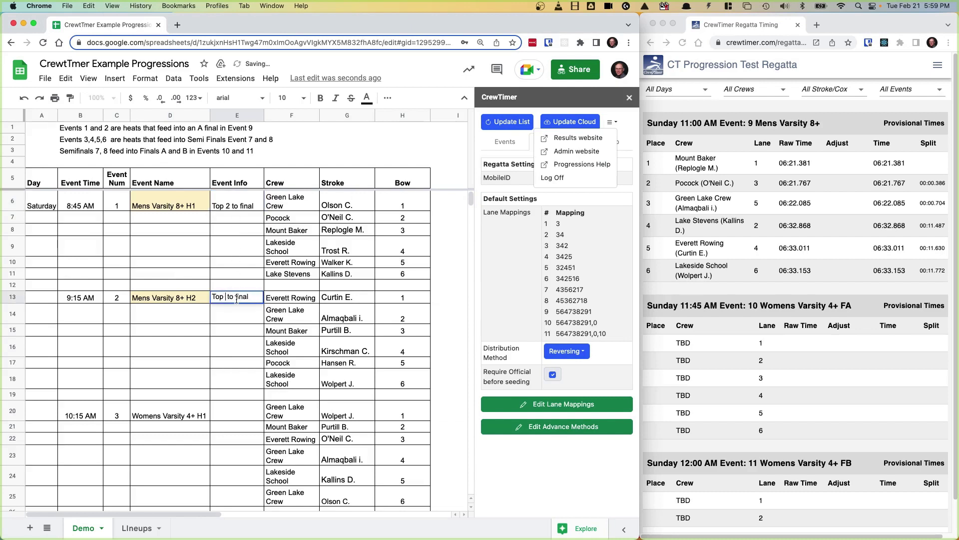
{"action": "key", "text": "Return"}
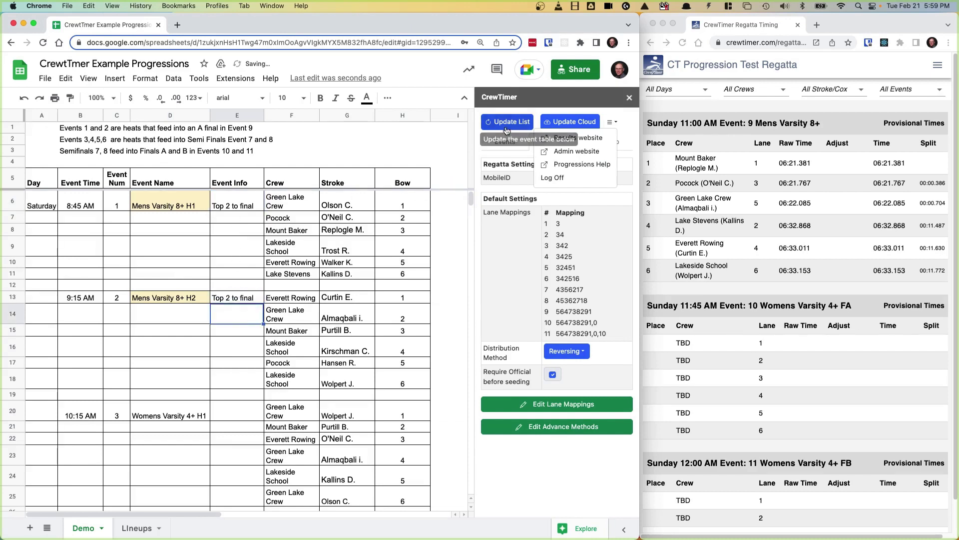
{"action": "left_click", "coordinate": [508, 121]}
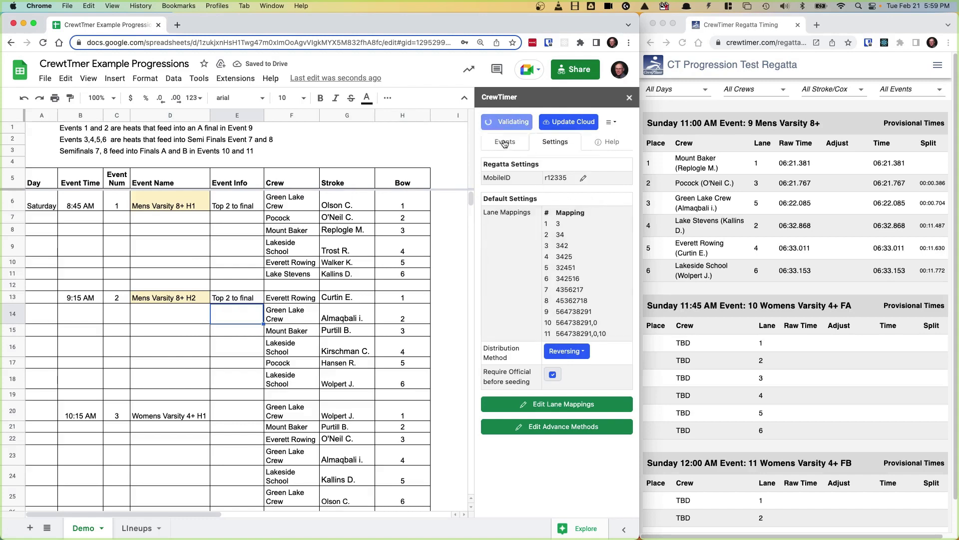
{"action": "left_click", "coordinate": [504, 144]}
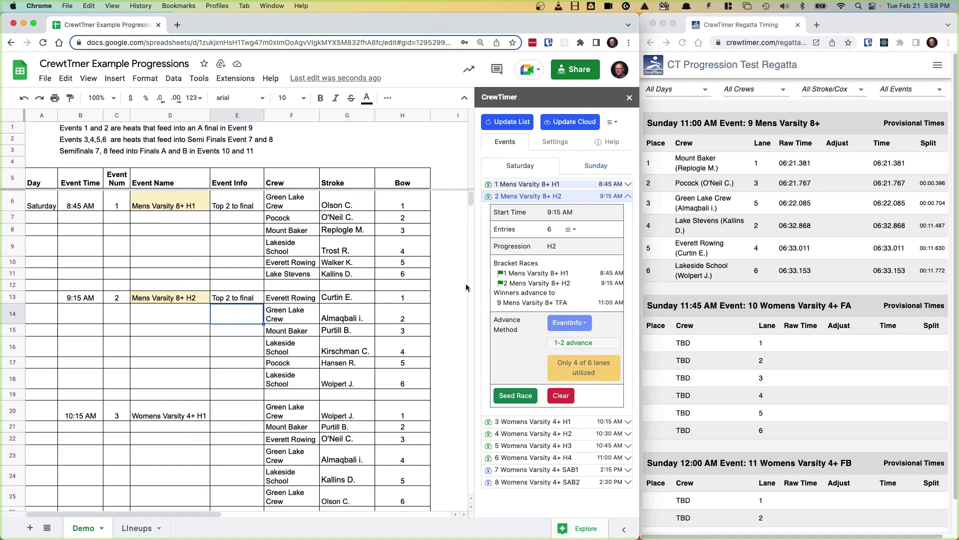
Step: Insert '+ 1 best time' into the E6 and E13 Event Info, then update CrewTimer's event list
{"action": "left_click", "coordinate": [226, 207]}
{"action": "double_click", "coordinate": [226, 207]}
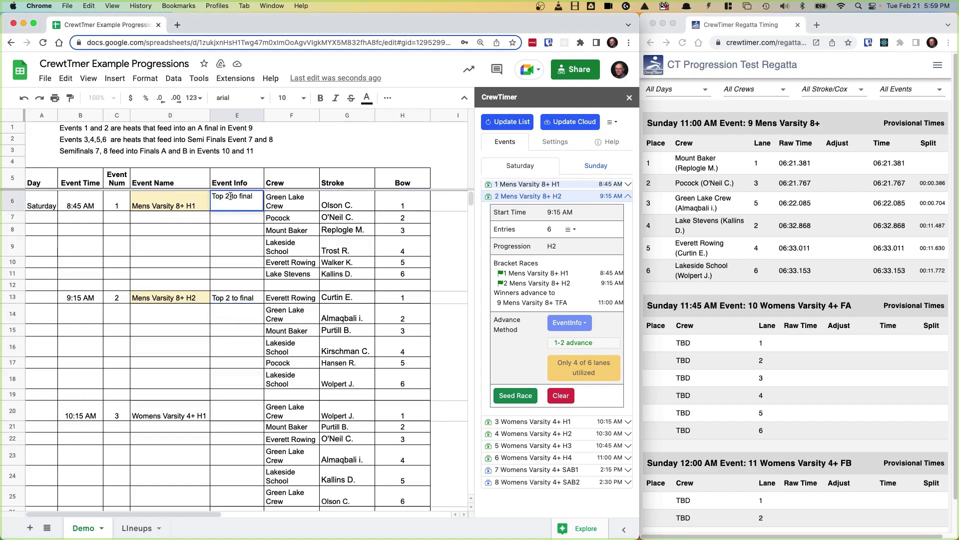
{"action": "type", "text": "+ 1 best "}
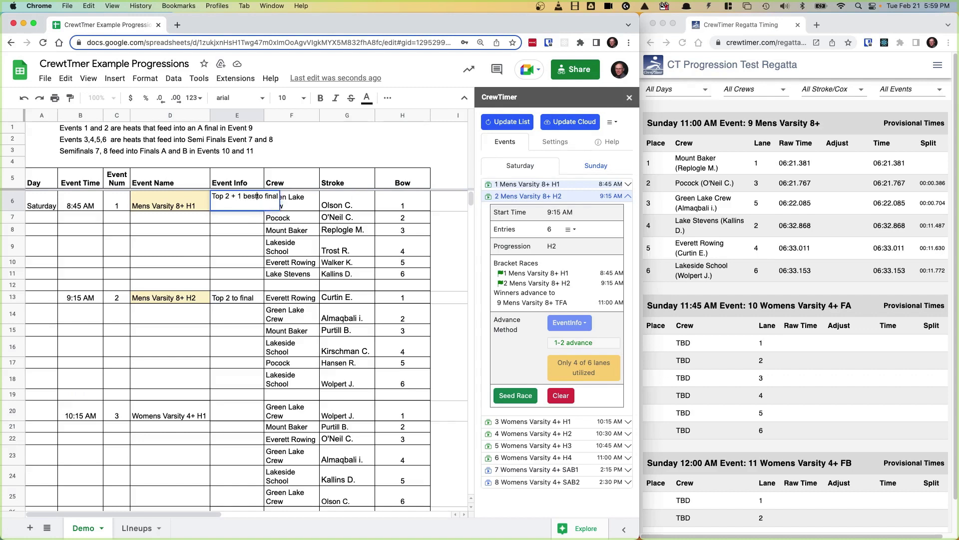
{"action": "type", "text": "time"}
{"action": "double_click", "coordinate": [232, 297]}
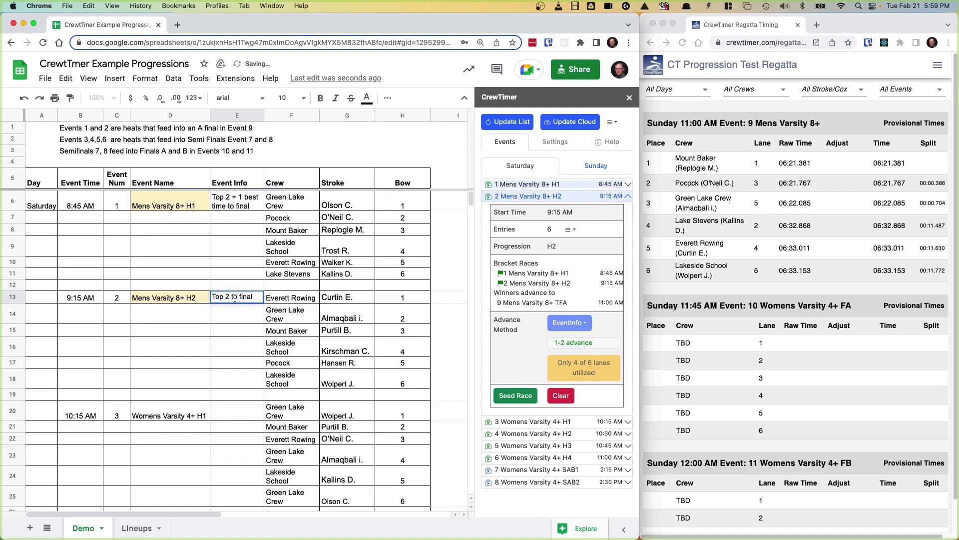
{"action": "type", "text": "+ 1 best time"}
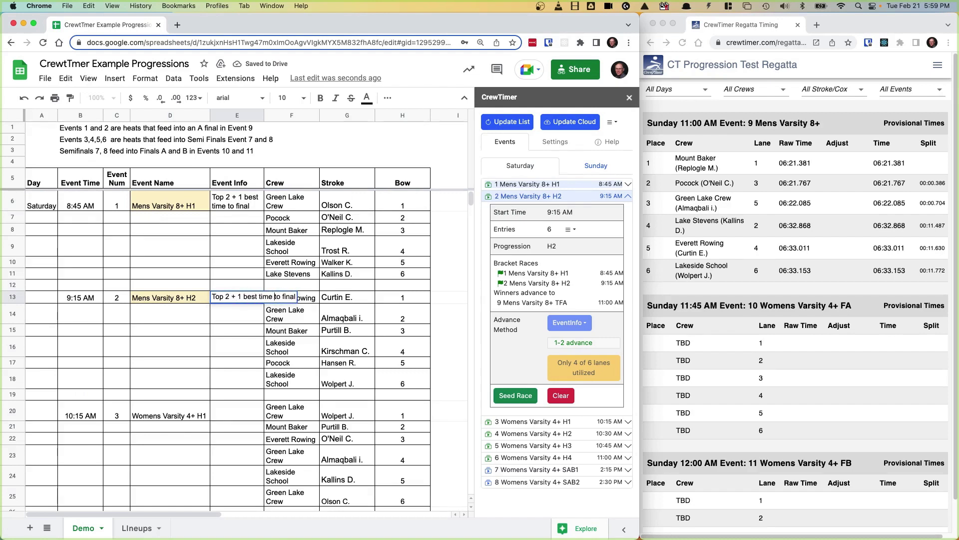
{"action": "key", "text": "Return"}
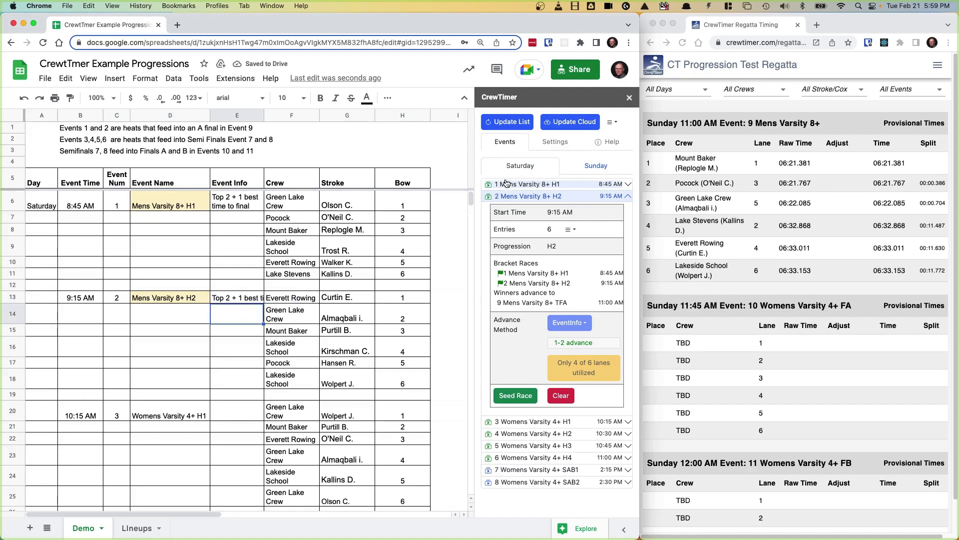
{"action": "left_click", "coordinate": [507, 121]}
Step: Change E6 and E13 Event Info to 'Top 2 + 2 best time to final' and update CrewTimer's list
{"action": "double_click", "coordinate": [242, 194]}
{"action": "key", "text": "BackSpace"}
{"action": "type", "text": "2"}
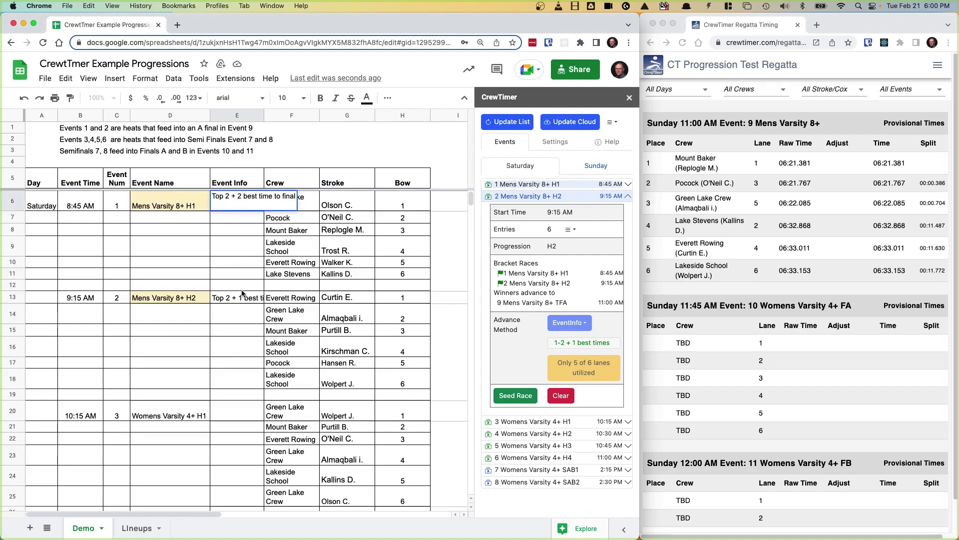
{"action": "double_click", "coordinate": [242, 294]}
{"action": "key", "text": "BackSpace"}
{"action": "type", "text": "2"}
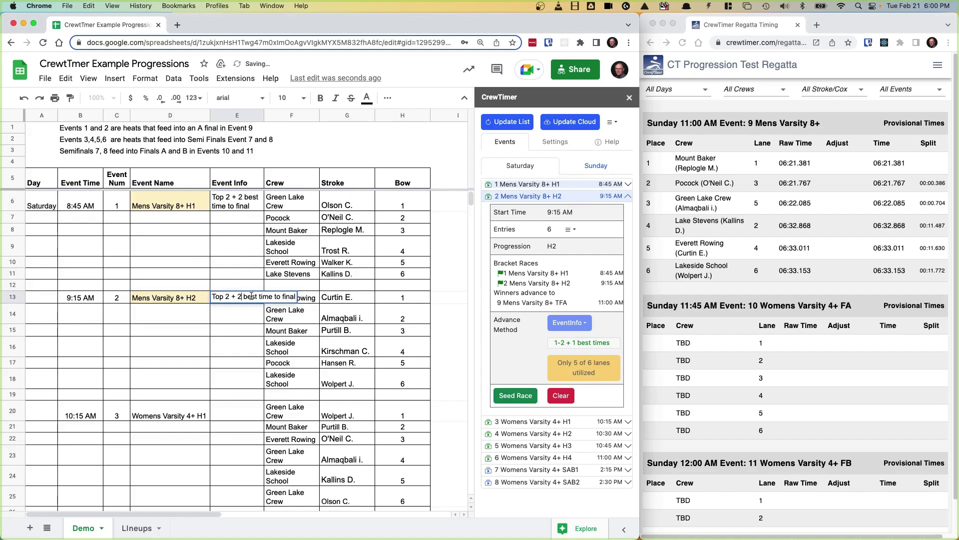
{"action": "left_click", "coordinate": [249, 331]}
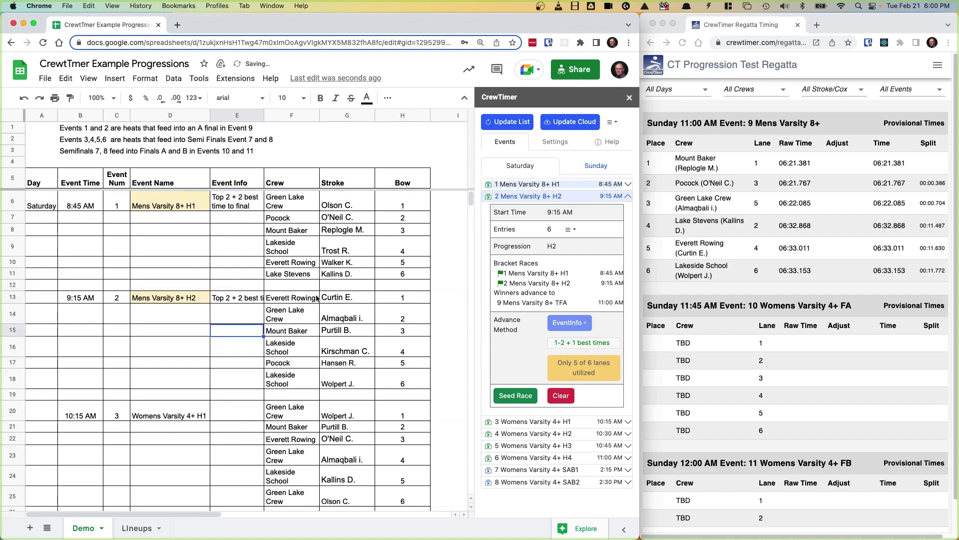
{"action": "left_click", "coordinate": [511, 124]}
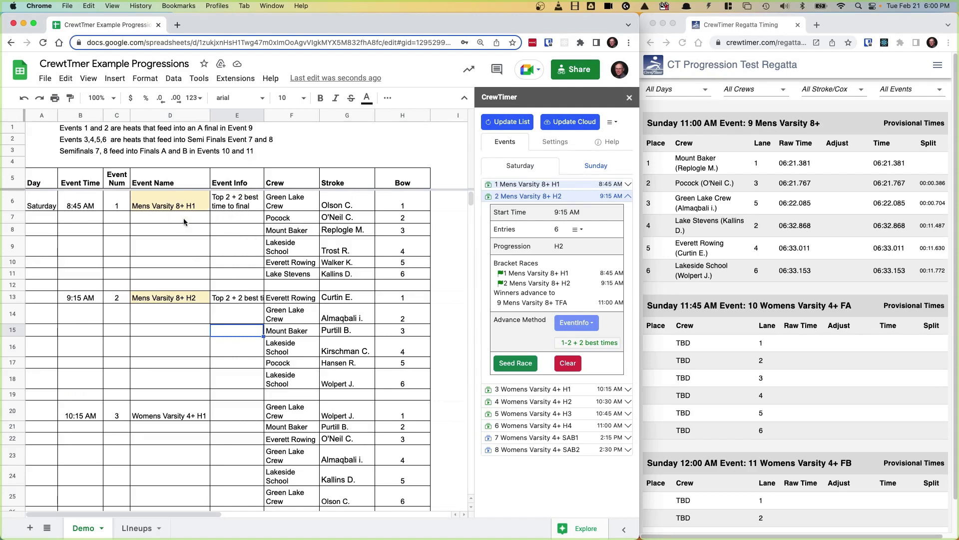
Step: Rename event 1 in cell D6 to 'Mens Varsity 8+ Heat 1'
{"action": "double_click", "coordinate": [194, 205]}
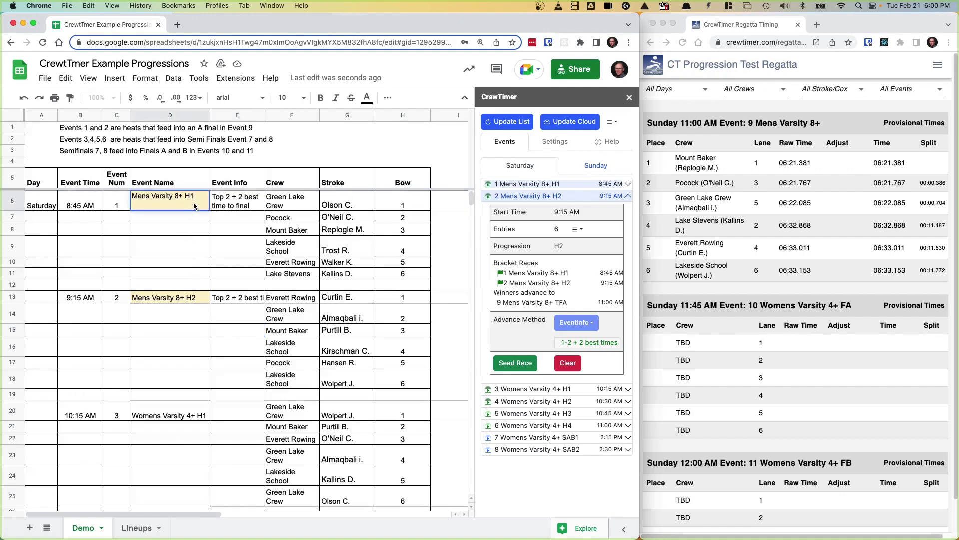
{"action": "type", "text": "eat 1"}
{"action": "key", "text": "Return"}
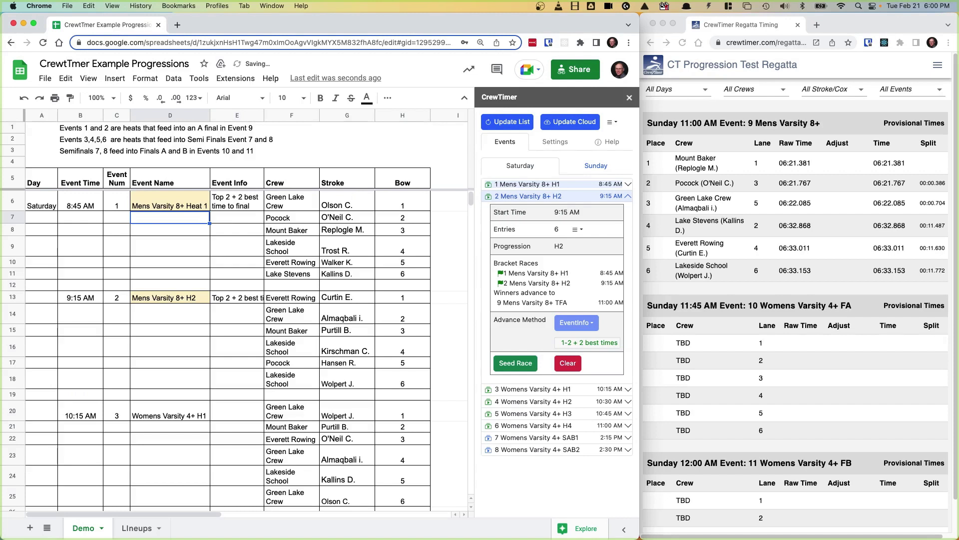